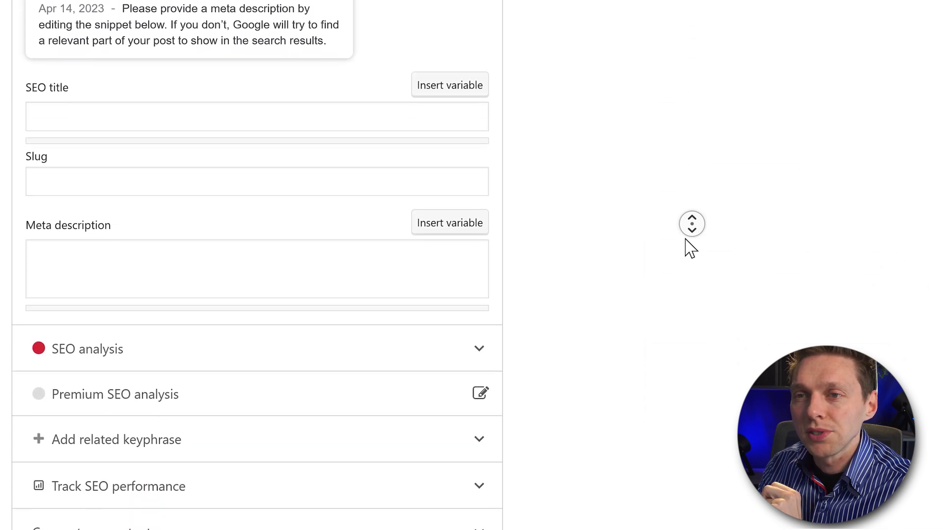
Step: Expand the page's Yoast SEO analysis and examine the listed problems
middle_click(690, 248)
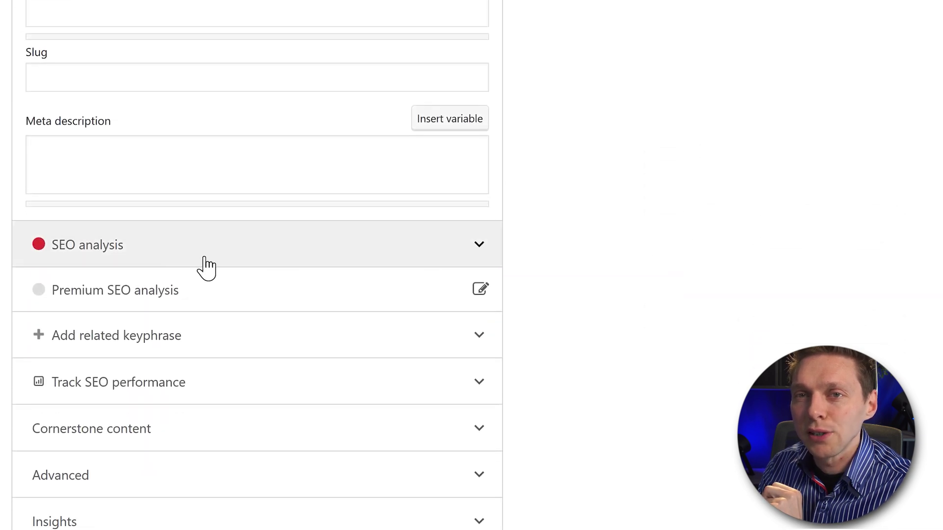
left_click(136, 258)
left_click(229, 322)
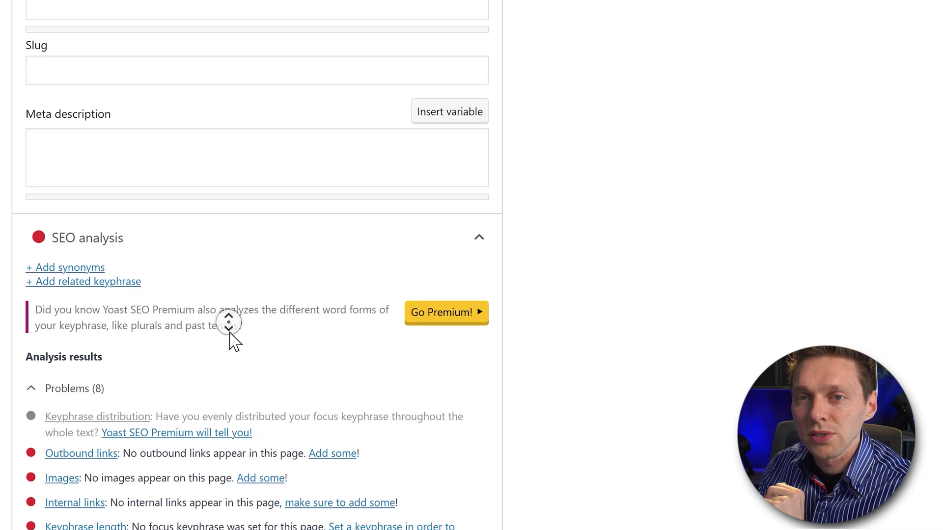
middle_click(229, 323)
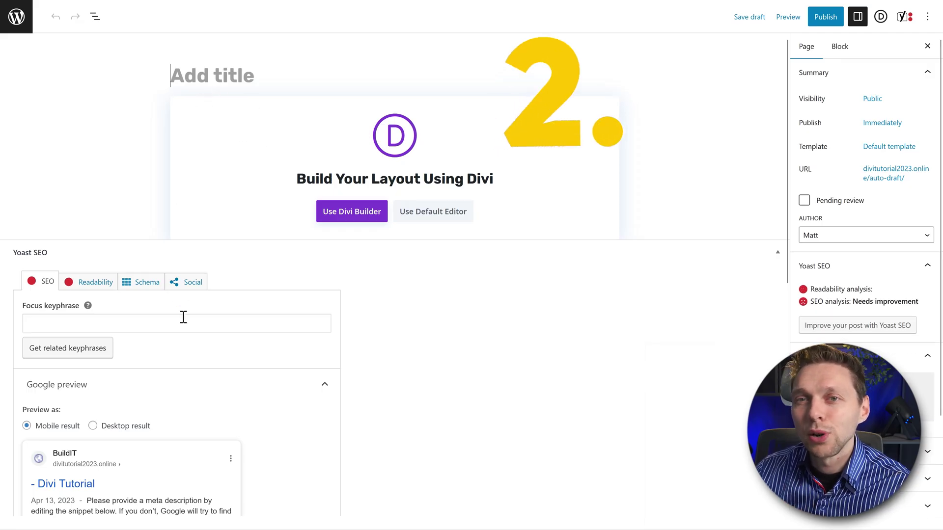
Step: Enter "Webdesign Washington DC" as the page's focus keyphrase, with a capital W in Washington
left_click(133, 332)
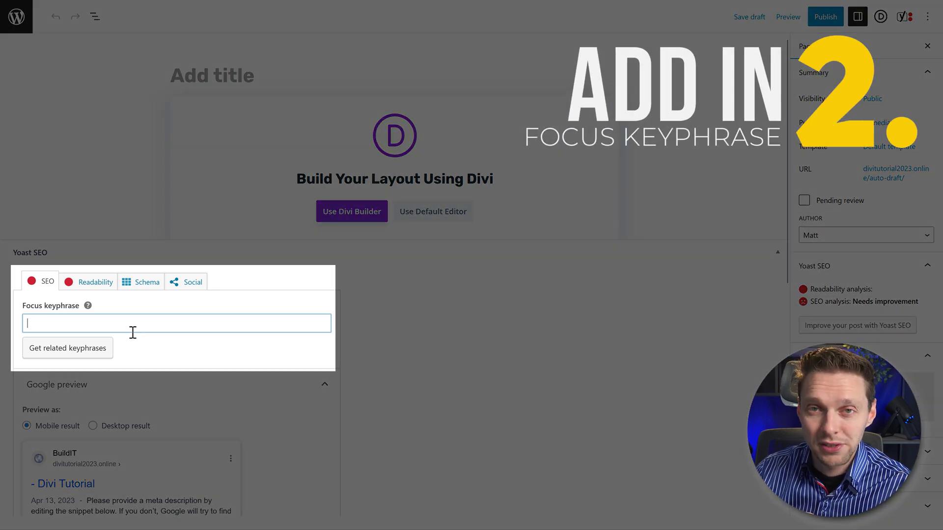
type("Webdesign washington DC")
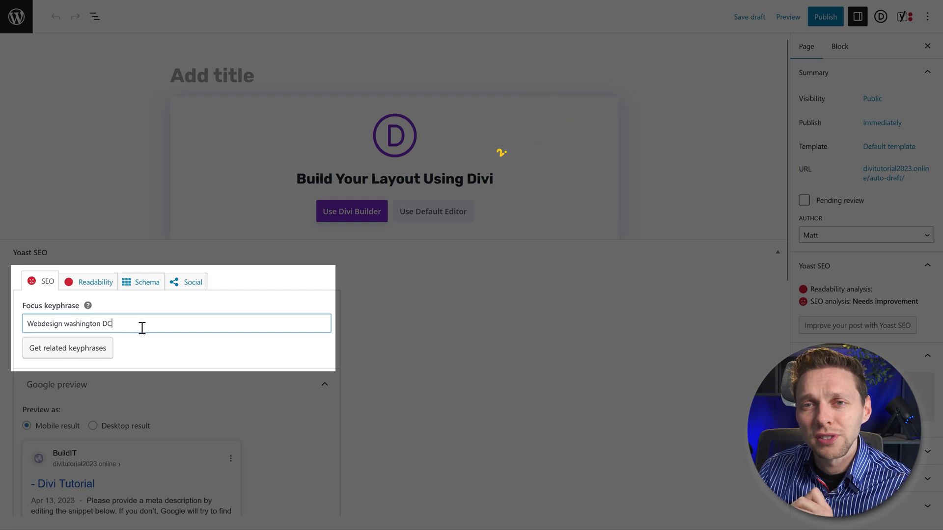
left_click_drag(142, 327, 19, 325)
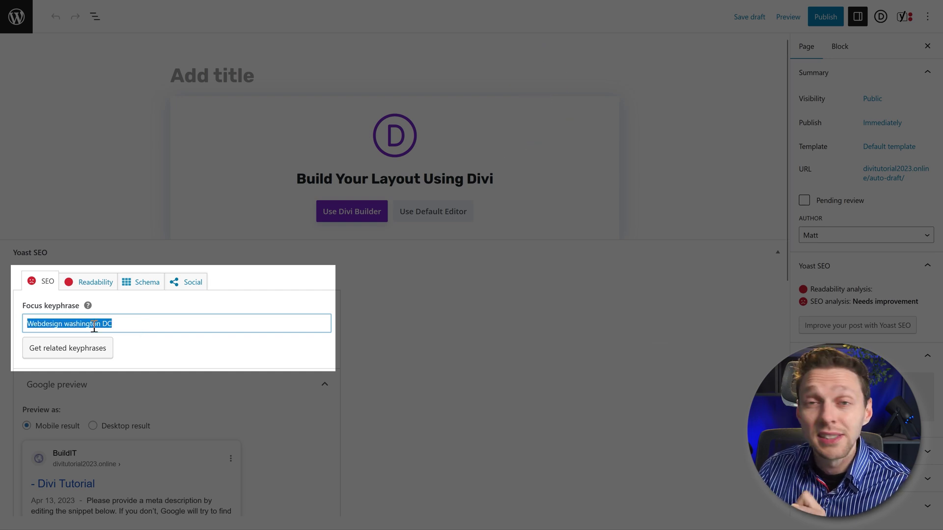
left_click(69, 324)
key("BackSpace")
type("W")
Step: Copy the focus keyphrase into the page title and set the page's URL slug to webdesign-washington-dc
left_click_drag(107, 322, 27, 325)
right_click(64, 324)
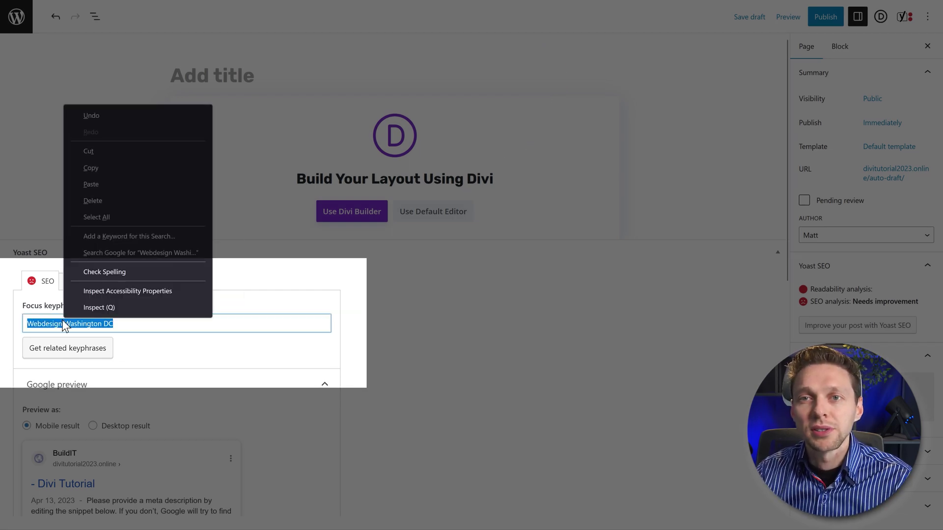
left_click(119, 168)
left_click(198, 77)
right_click(198, 77)
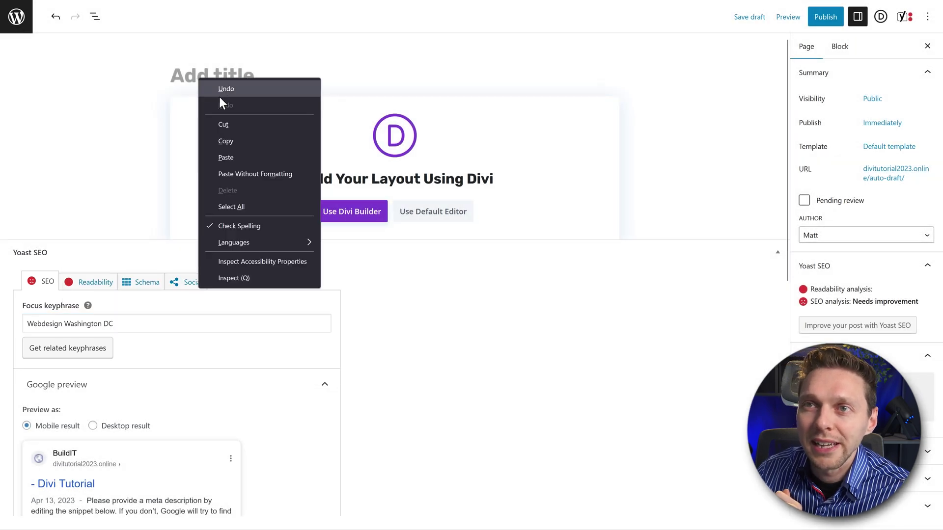
left_click(230, 158)
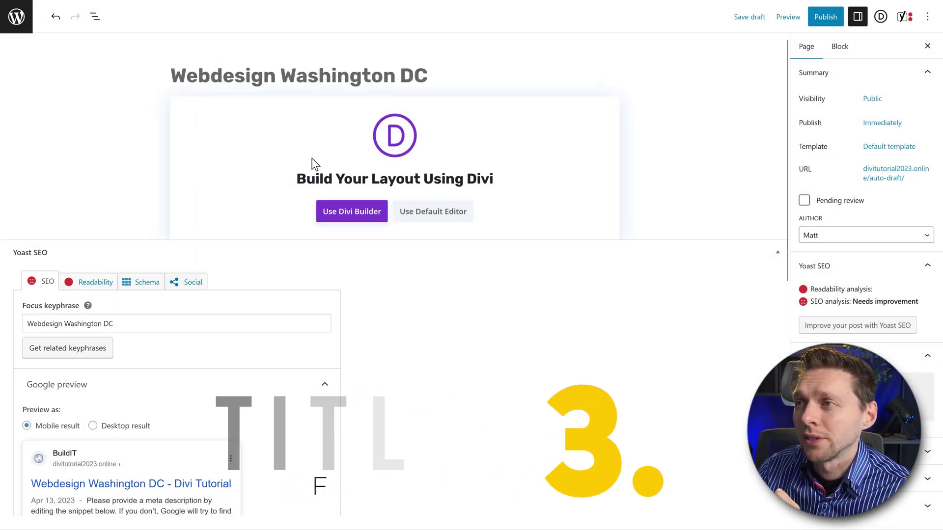
left_click(876, 178)
triple_click(886, 244)
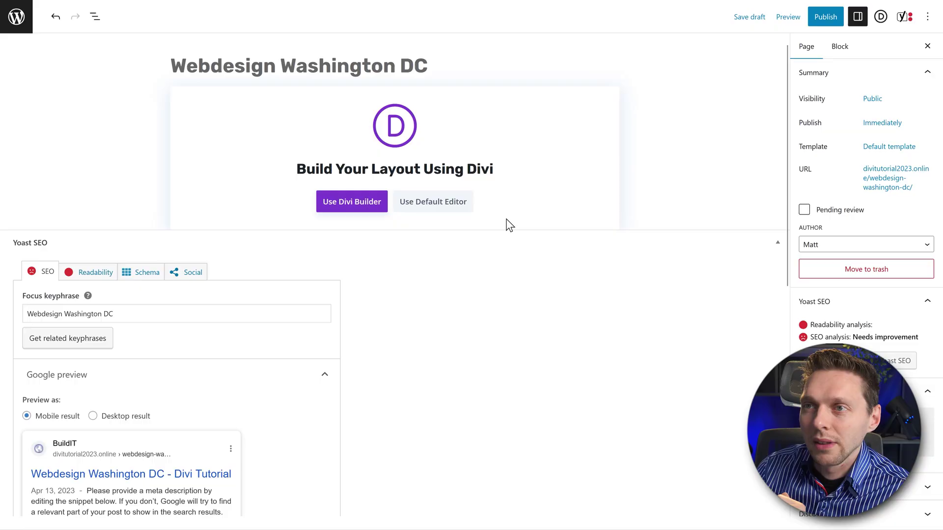
Step: Replace the variables in the SEO title with "Webdesign Washington DC | We create converting websites"
left_click(507, 221)
scroll(506, 225, "down", 1)
scroll(507, 226, "down", 2)
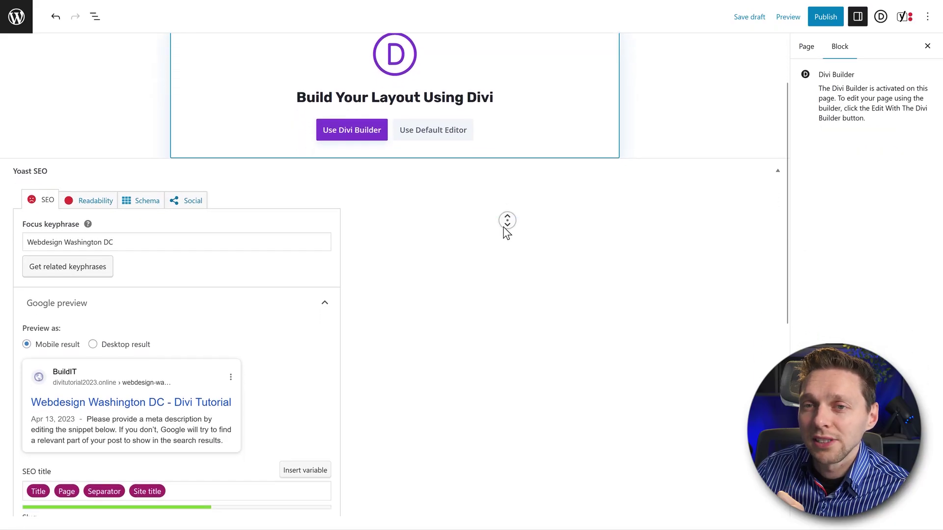
scroll(507, 226, "down", 3)
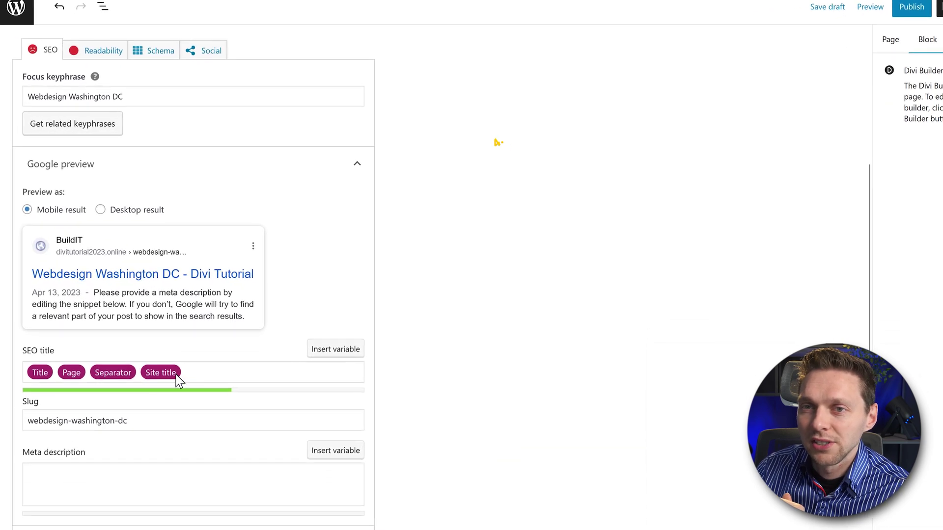
left_click(178, 381)
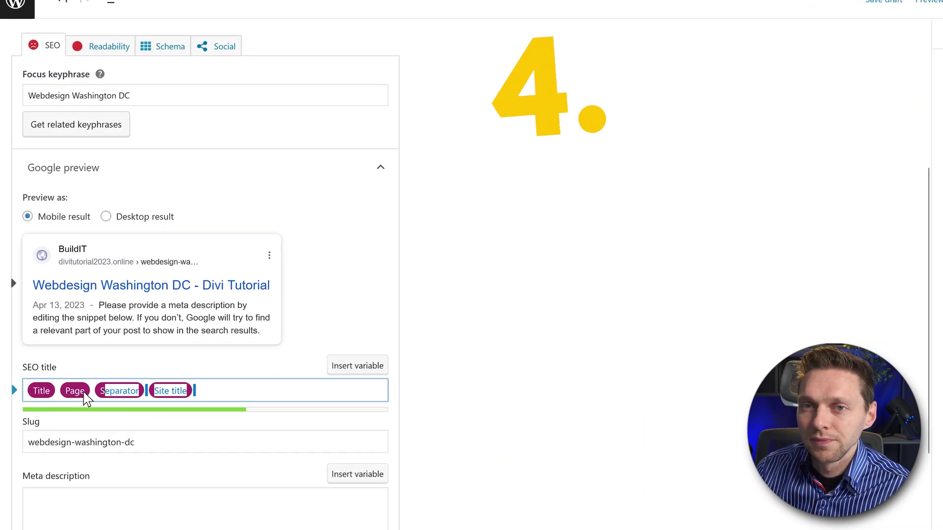
key("ctrl+a")
key("ctrl+v")
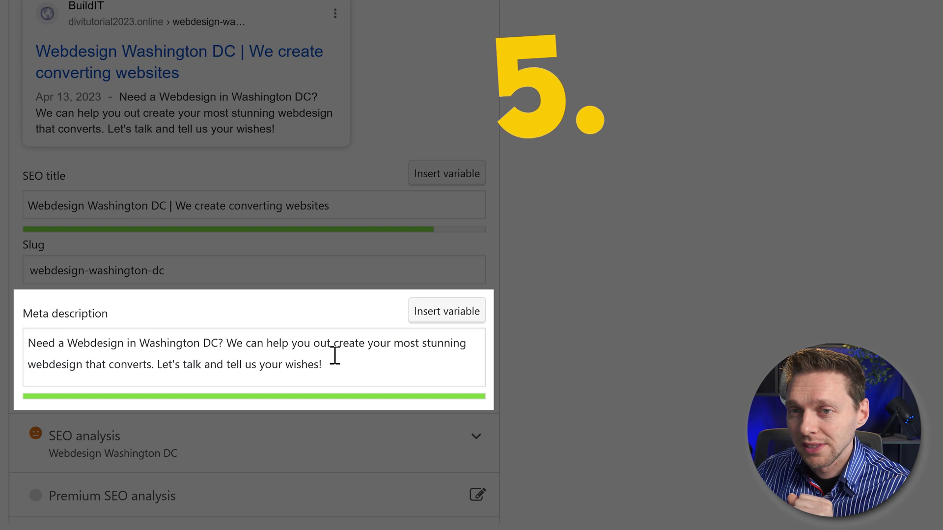
Step: Review the meta description's wording, checking its keyphrase mentions and the closing call to action
left_click_drag(330, 362, 24, 342)
left_click(87, 365)
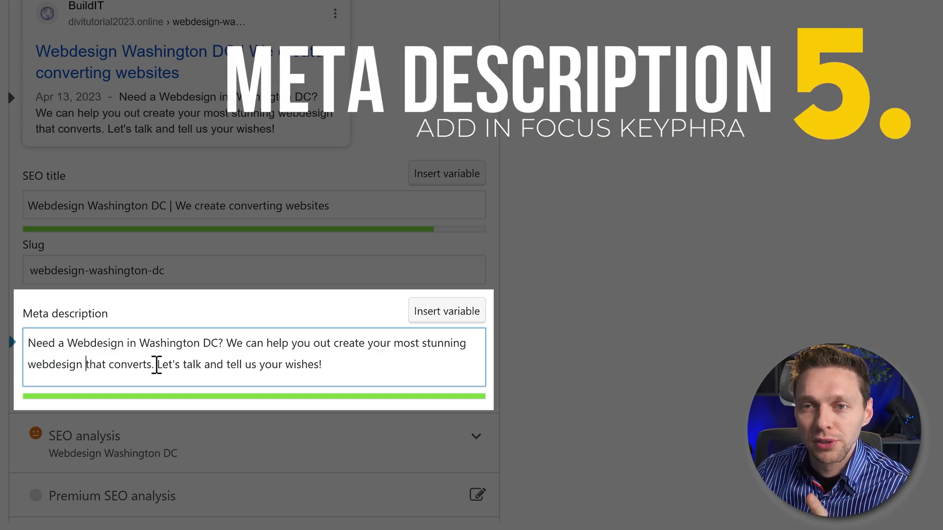
left_click_drag(158, 366, 337, 364)
left_click(347, 364)
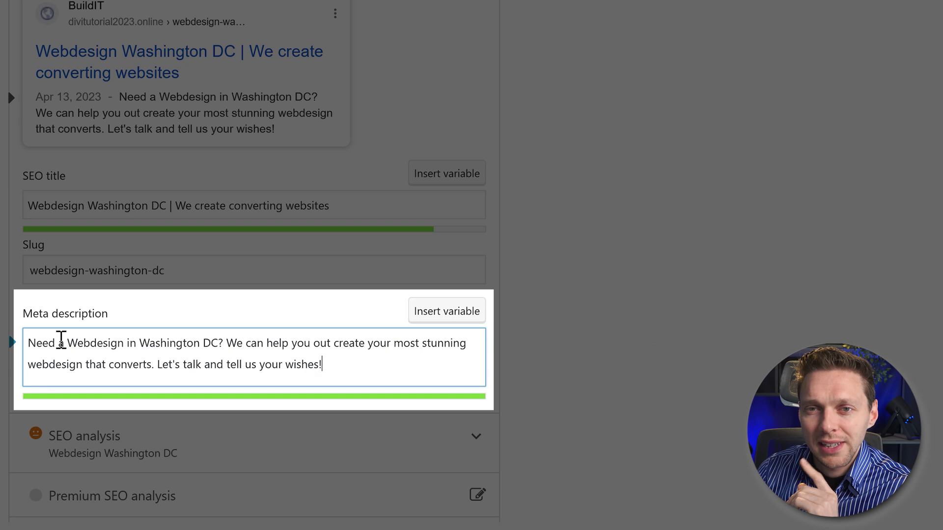
left_click_drag(82, 346, 218, 346)
left_click_drag(83, 364, 27, 365)
left_click(133, 367)
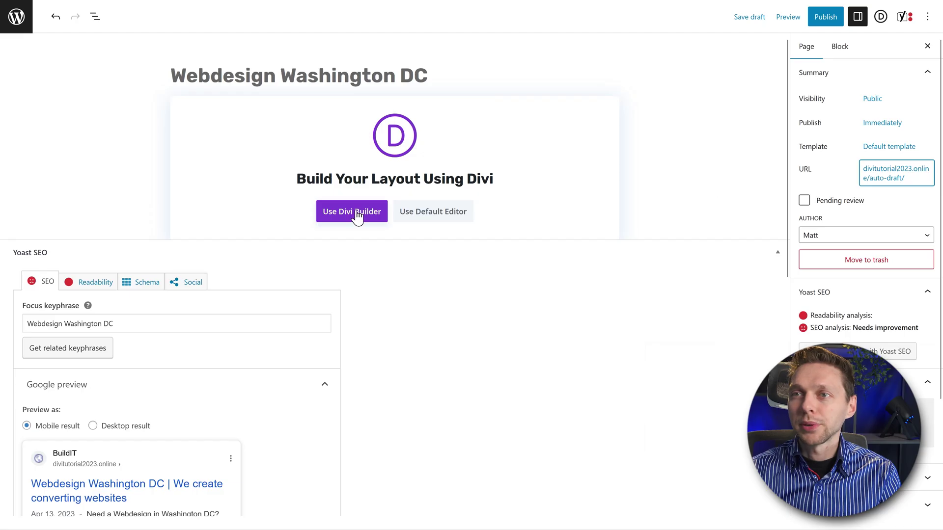
Step: Edit the page with the Divi Builder and replace the H1 heading's text with "Webdesign Washington DC"
left_click(357, 212)
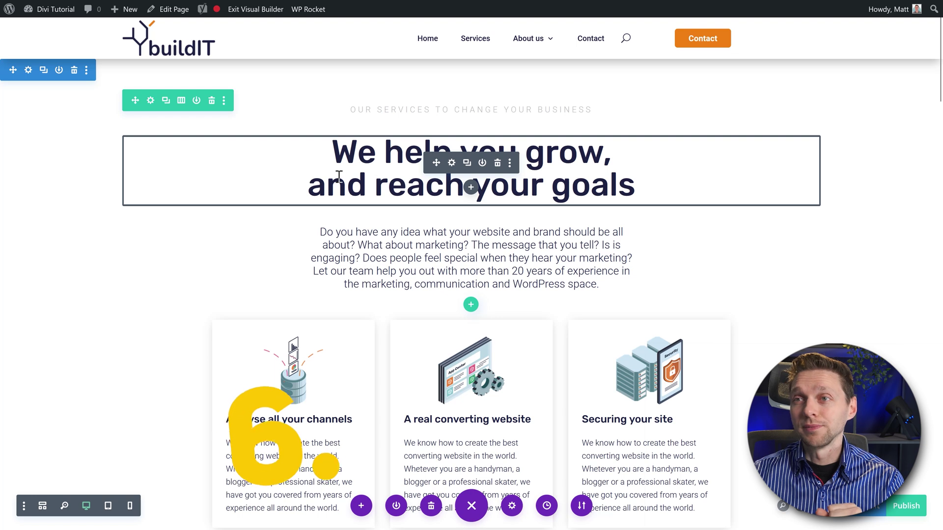
left_click(452, 162)
left_click_drag(725, 233, 779, 242)
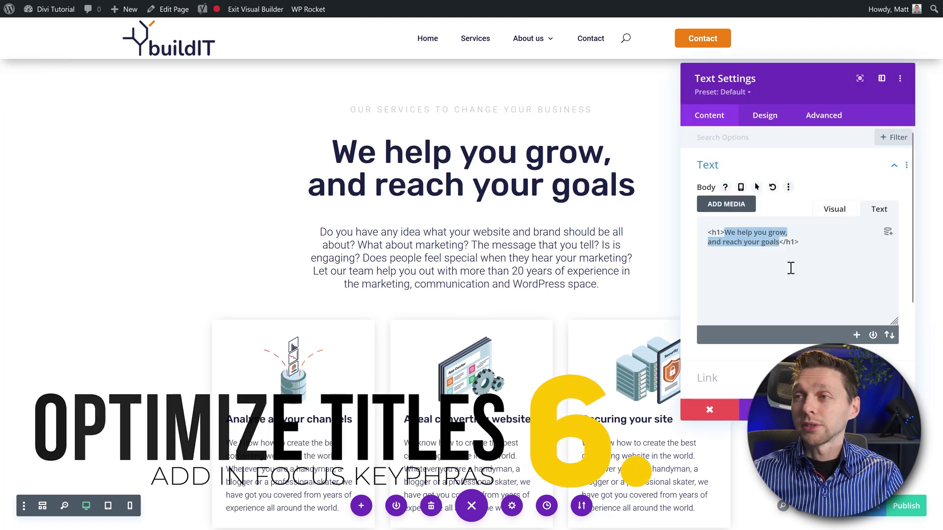
key("ctrl+v")
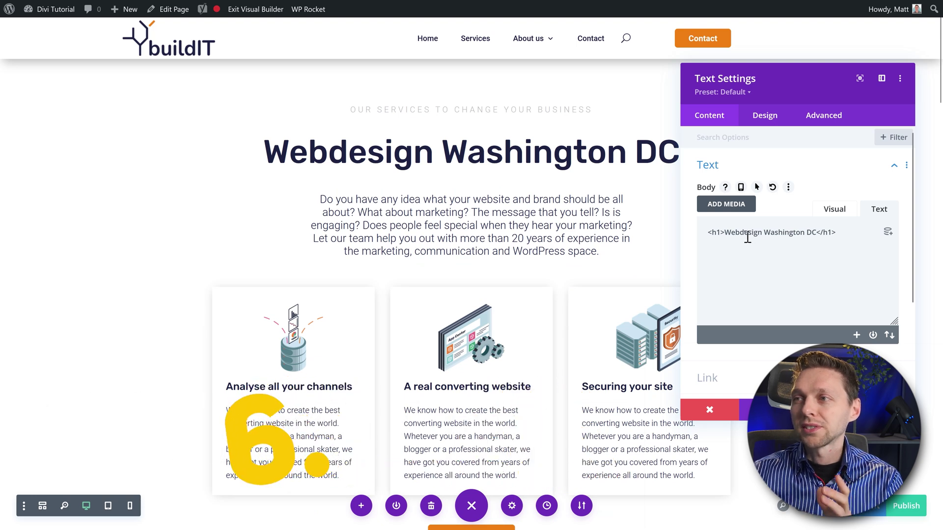
left_click(765, 234)
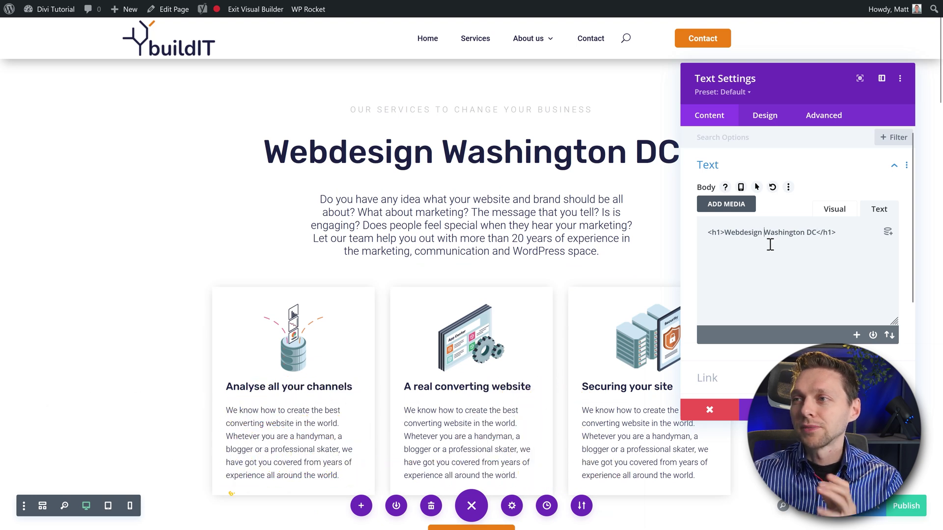
left_click(834, 210)
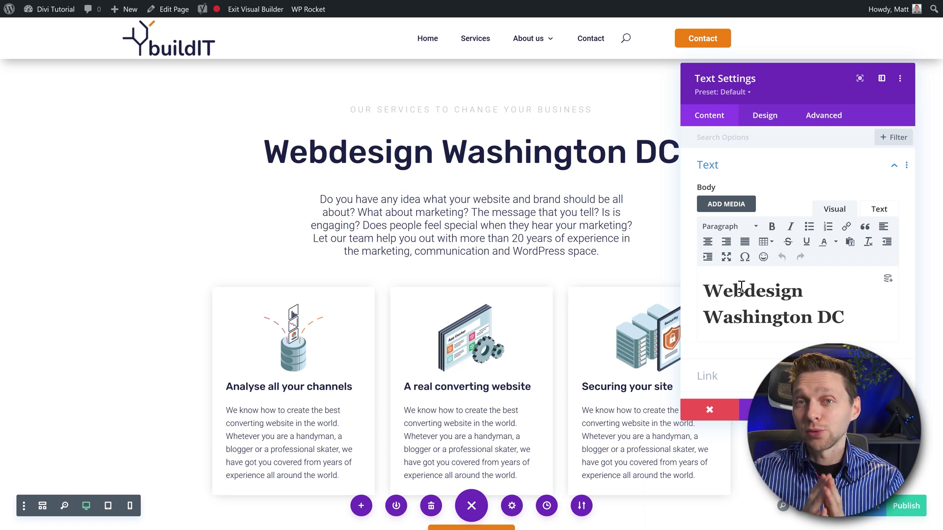
key("Escape")
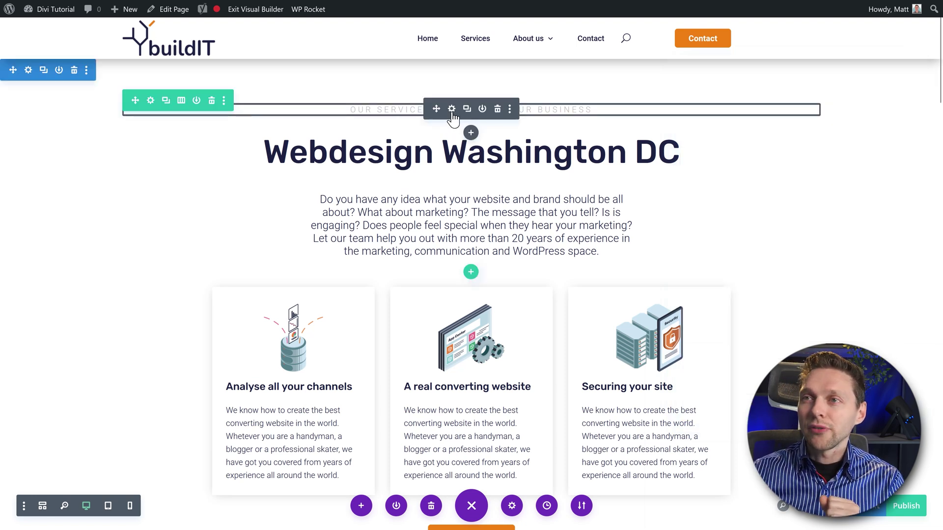
Step: Examine the small subtitle text above the main heading and the headings and texts further down the page
left_click(451, 108)
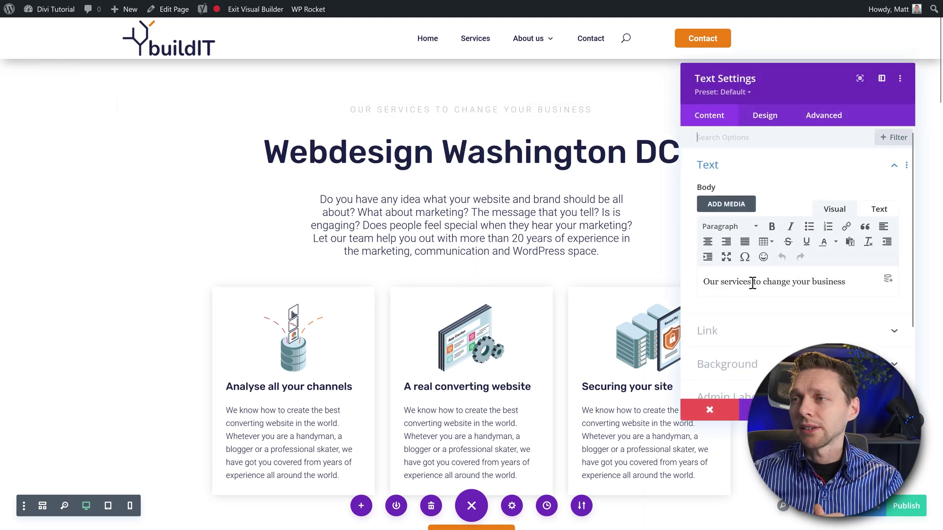
left_click_drag(850, 282, 707, 283)
left_click(709, 410)
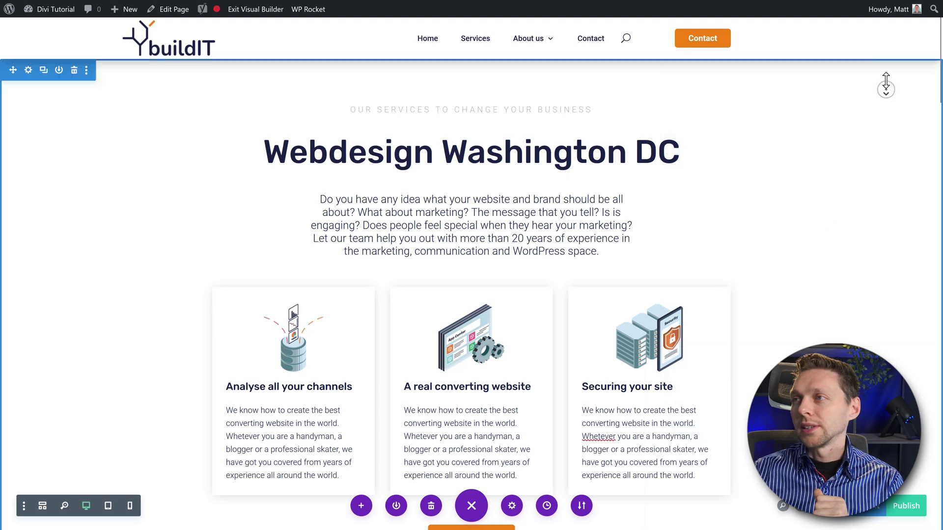
scroll(885, 83, "down", 3)
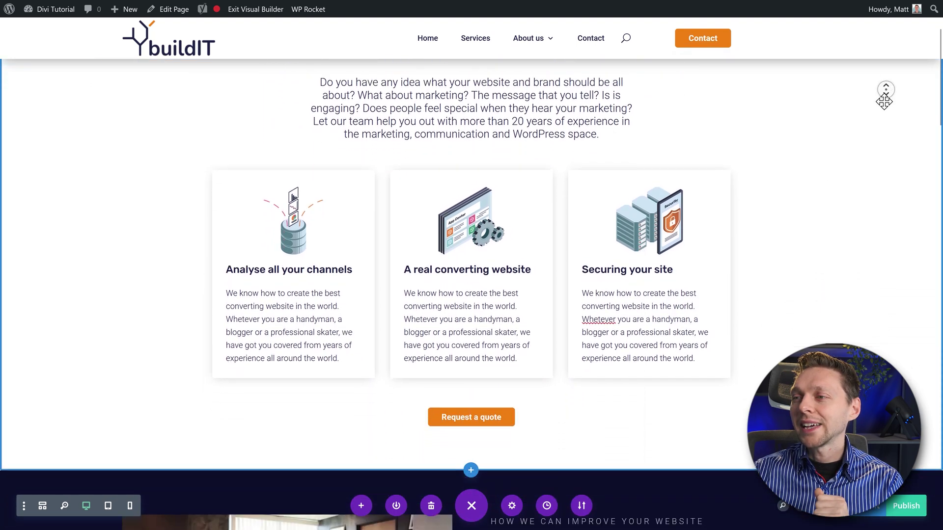
scroll(884, 102, "down", 15)
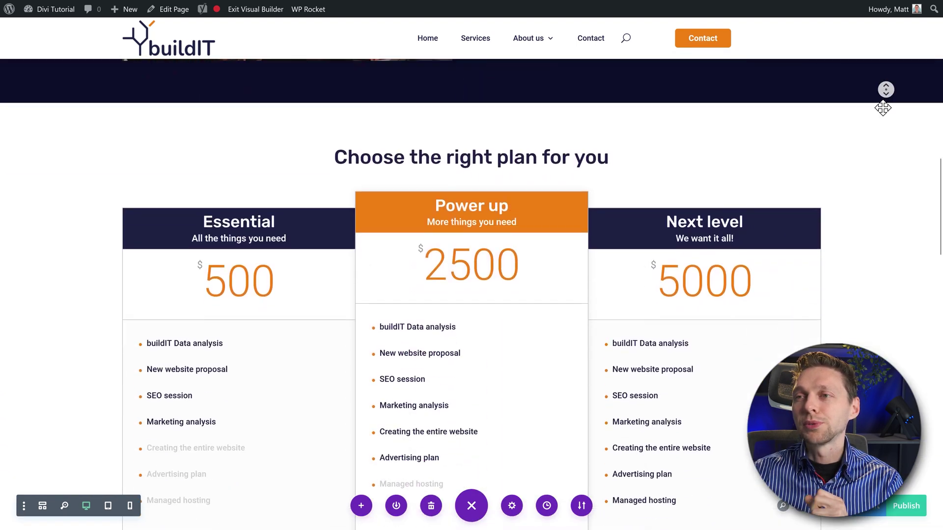
scroll(882, 108, "down", 16)
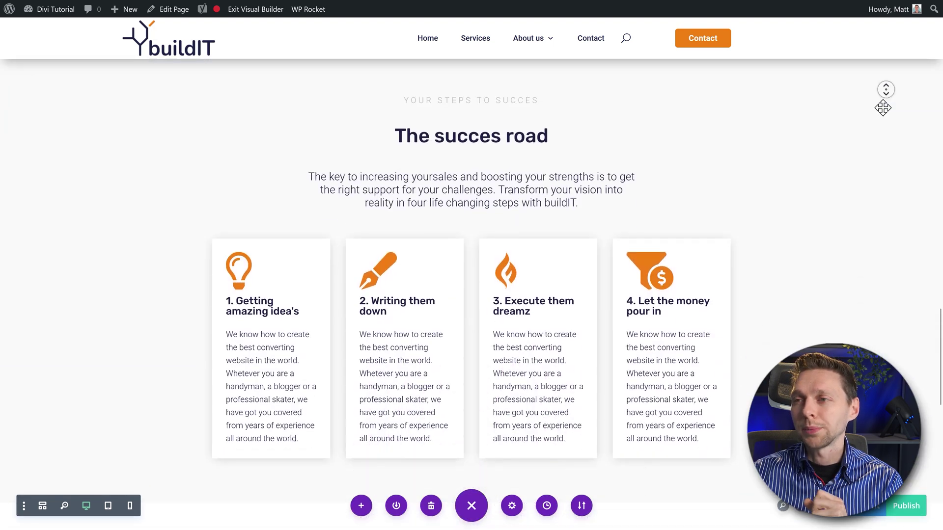
scroll(882, 108, "down", 9)
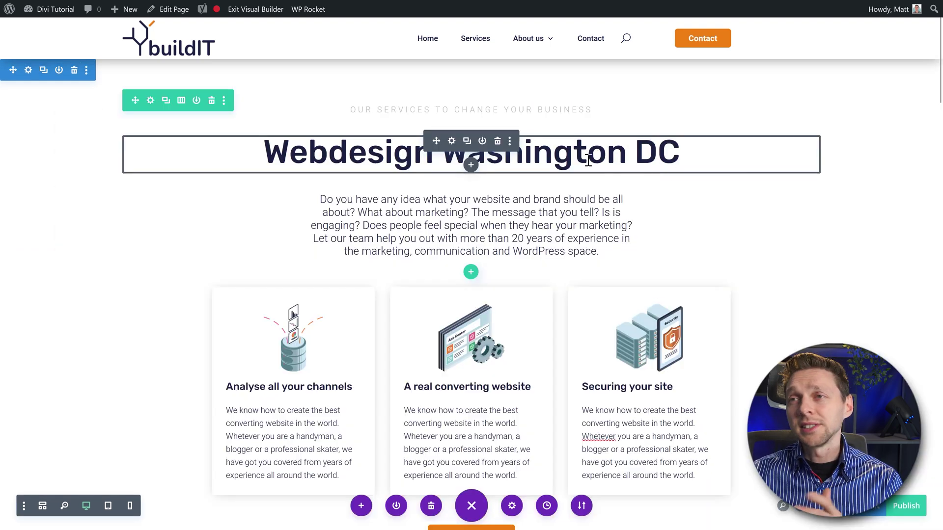
Step: Replace the small subtitle above the main heading with "Lets us help realize your webdesign dreams"
left_click(449, 110)
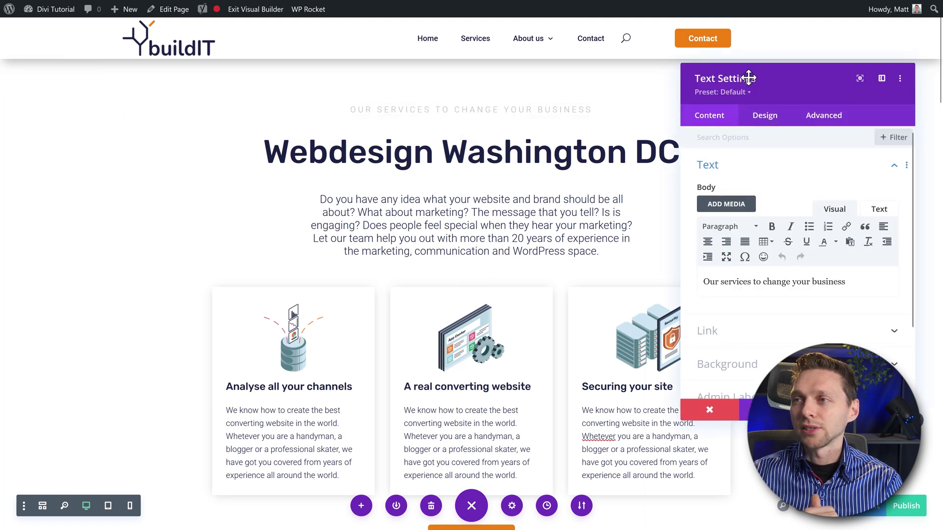
left_click_drag(748, 78, 756, 77)
left_click(744, 301)
key("ctrl+a")
type("Lets us help realize your webdesign dreams")
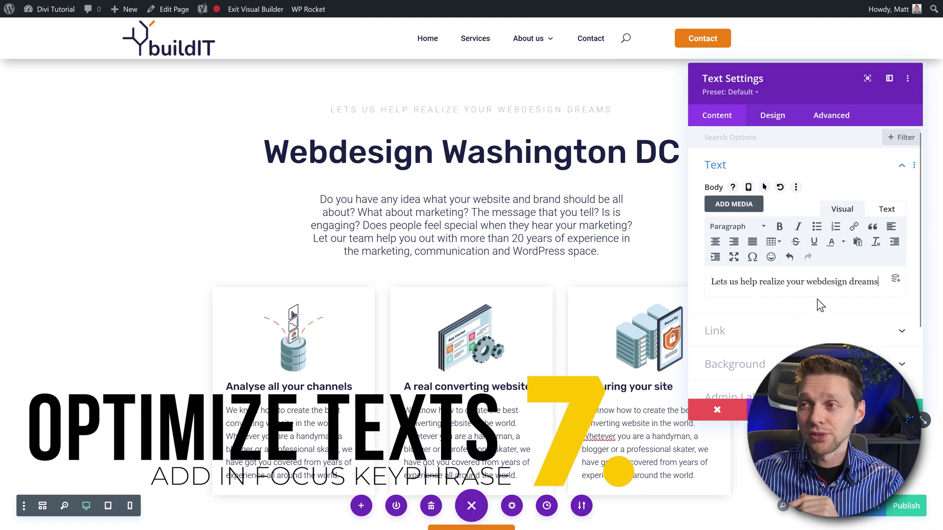
double_click(814, 281)
left_click(843, 285)
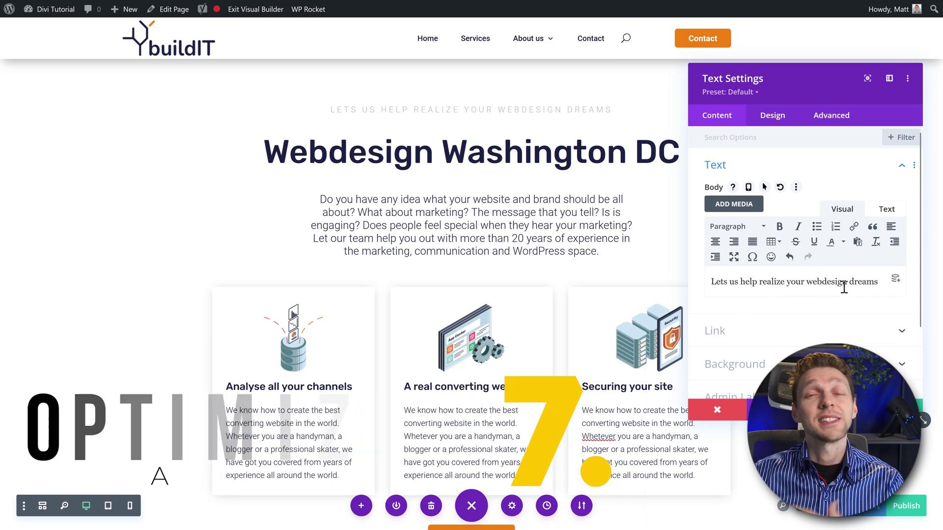
key("Escape")
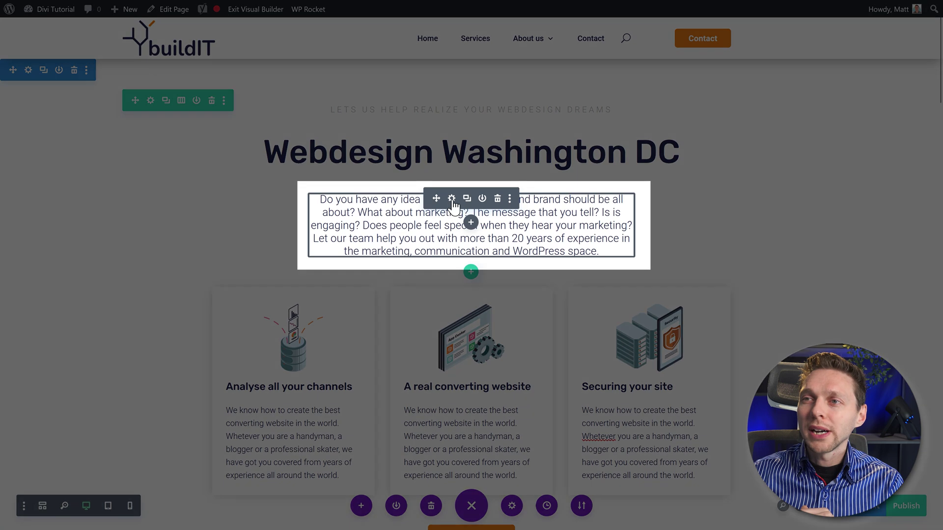
Step: Insert "in Washington DC" after "Let our team" in the introductory paragraph below the main heading
left_click(451, 199)
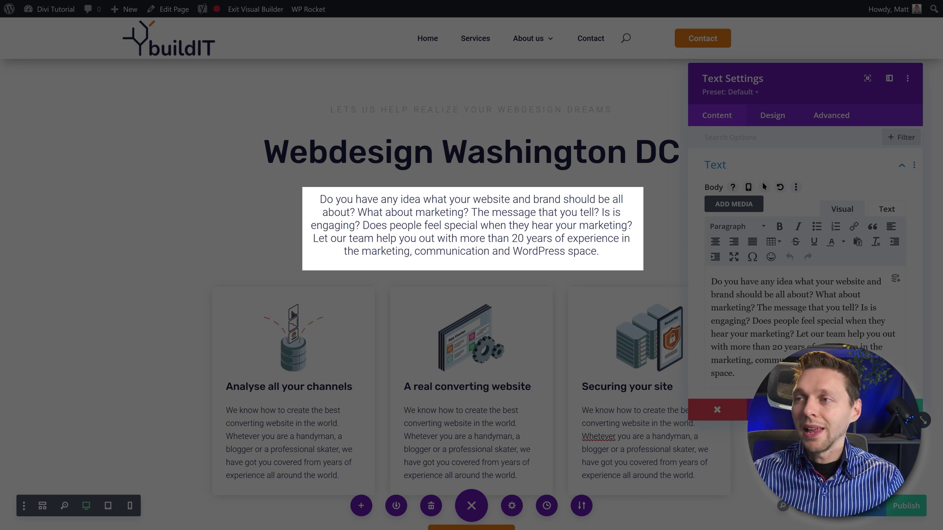
type("in Washington DC ")
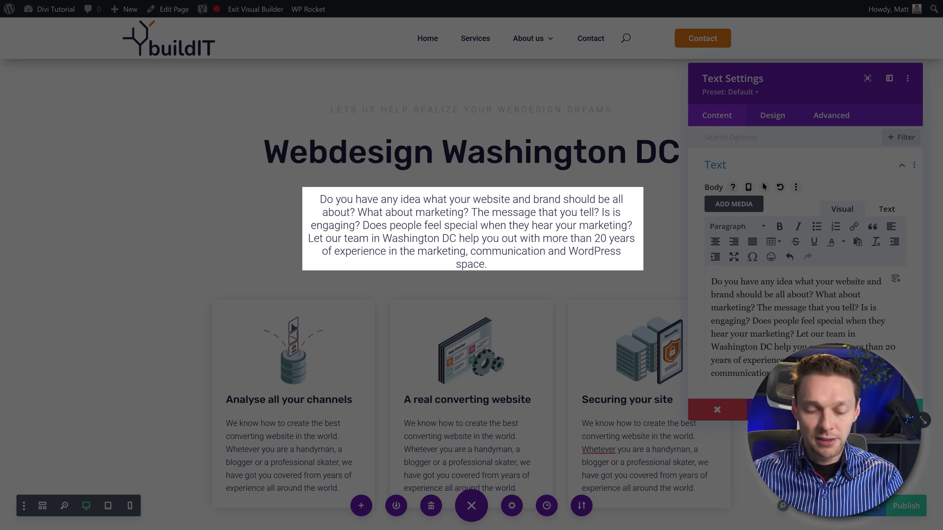
Step: In the introductory paragraph, replace "the" before "marketing" with "webdesign," and close the text settings
type("webdesign,")
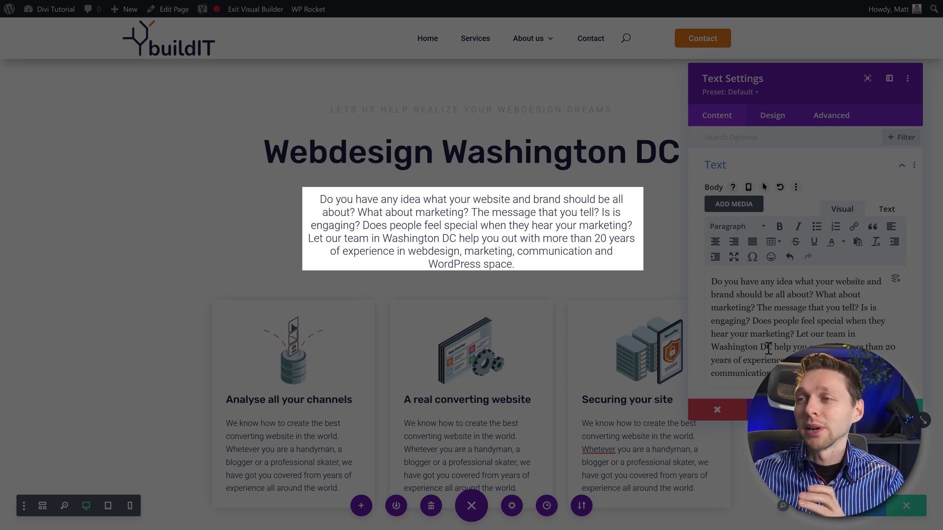
left_click(720, 352)
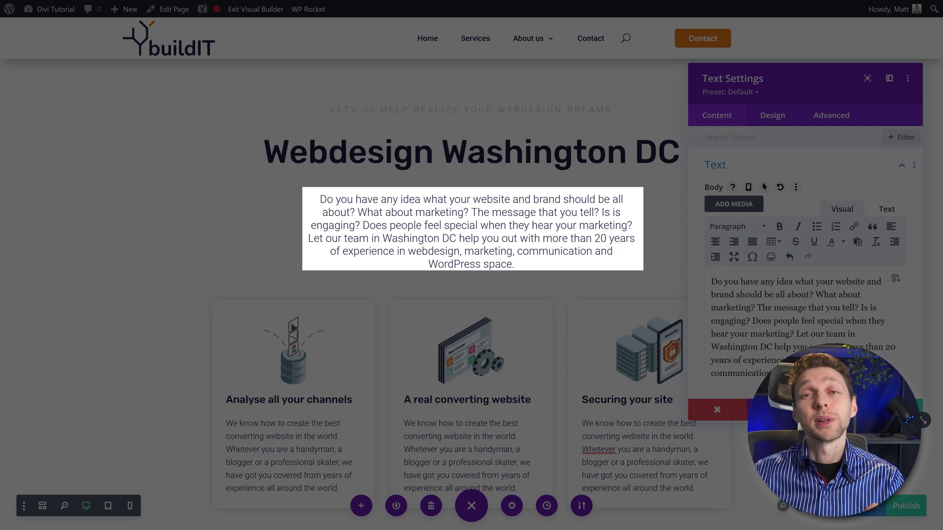
left_click_drag(710, 281, 785, 381)
left_click(786, 381)
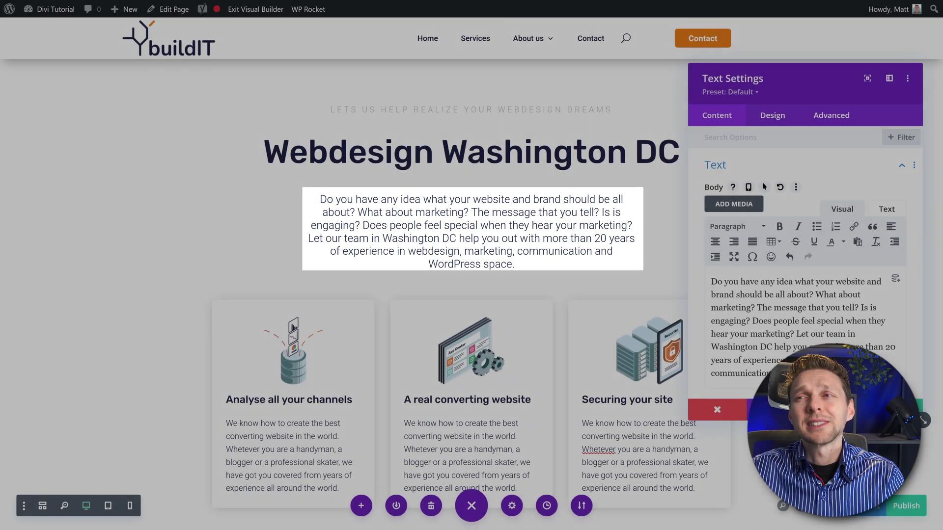
key("Escape")
Step: Edit the text under "Analyse all your channels" and replace "website" with "webdesign"
middle_click(781, 224)
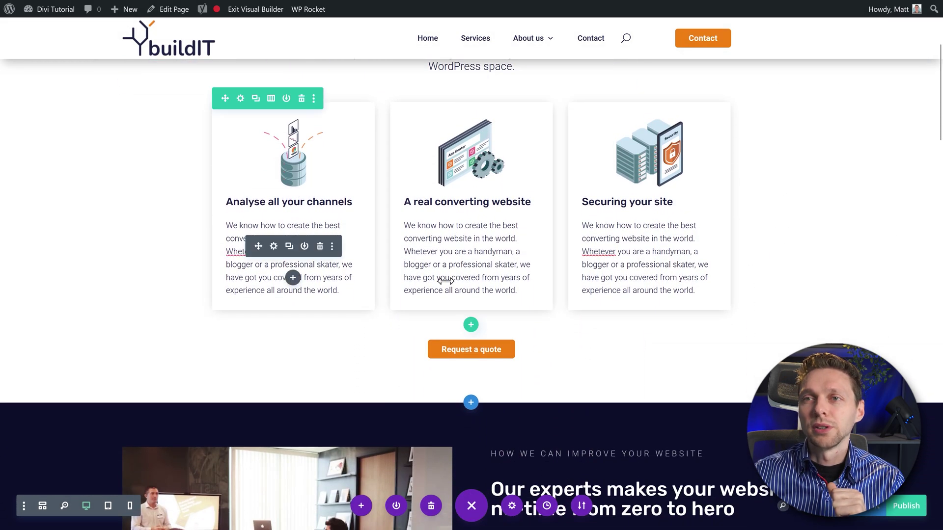
left_click(467, 276)
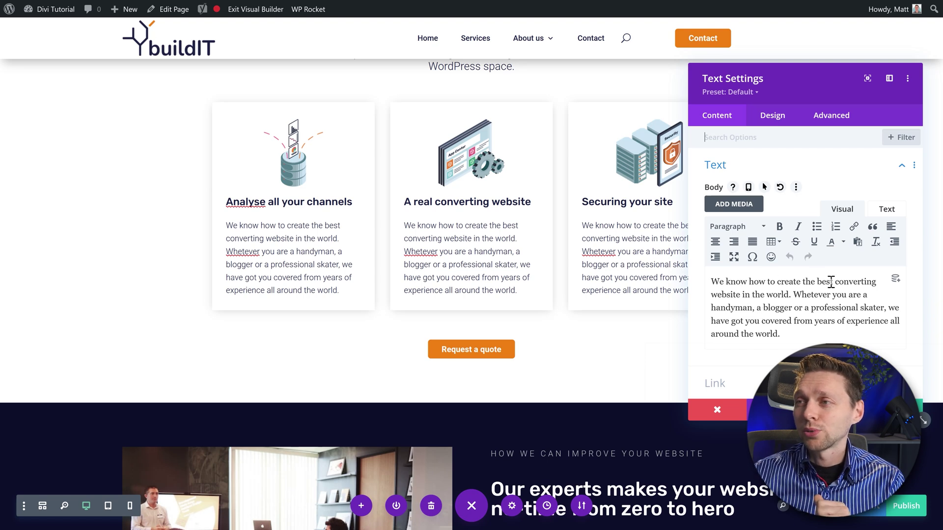
left_click_drag(836, 284, 877, 284)
left_click(761, 295)
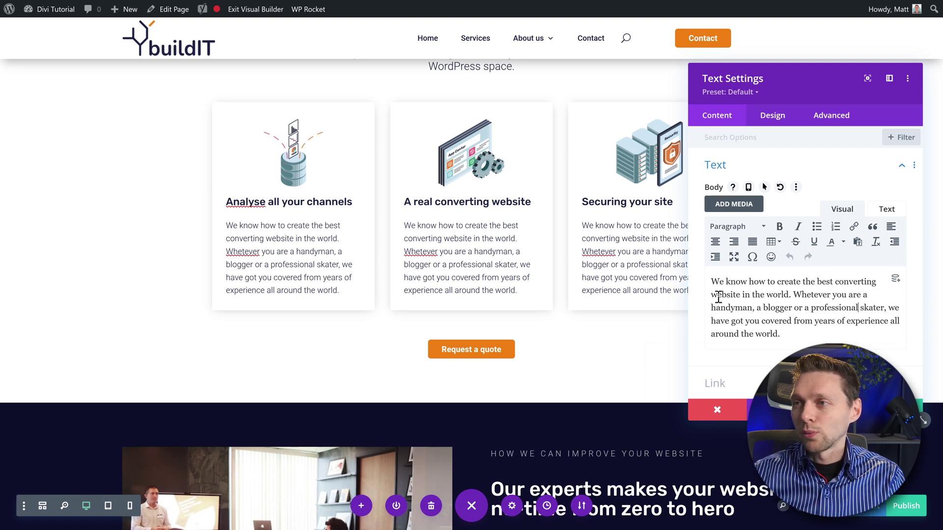
double_click(727, 296)
type("webdesign")
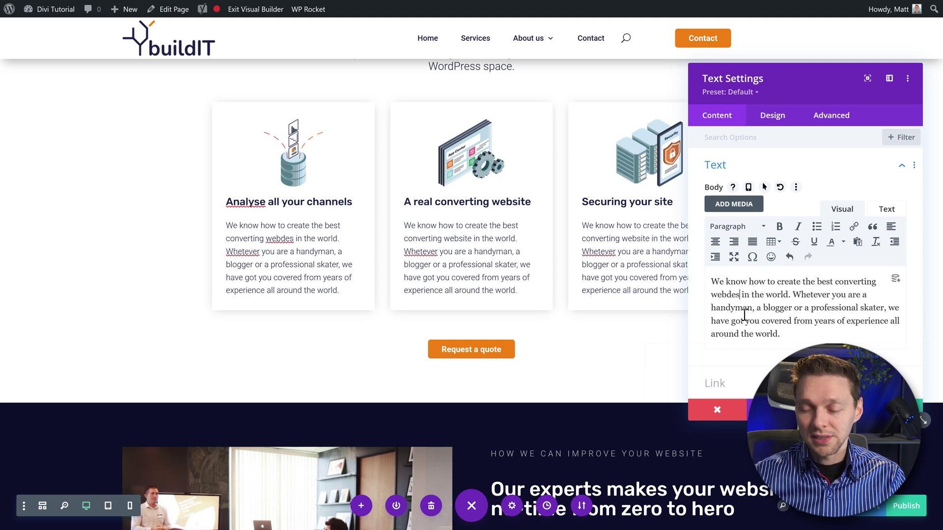
Step: Replace "all around the world" at the end of the first card's text with "from Washington DC" and save it
left_click_drag(778, 334, 884, 322)
type("from Was")
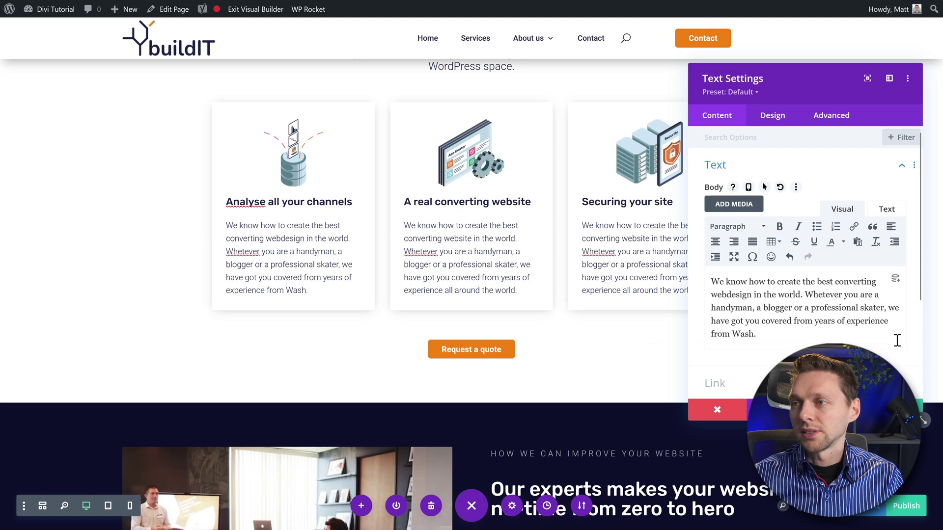
type("hgin")
key("BackSpace")
key("BackSpace")
key("BackSpace")
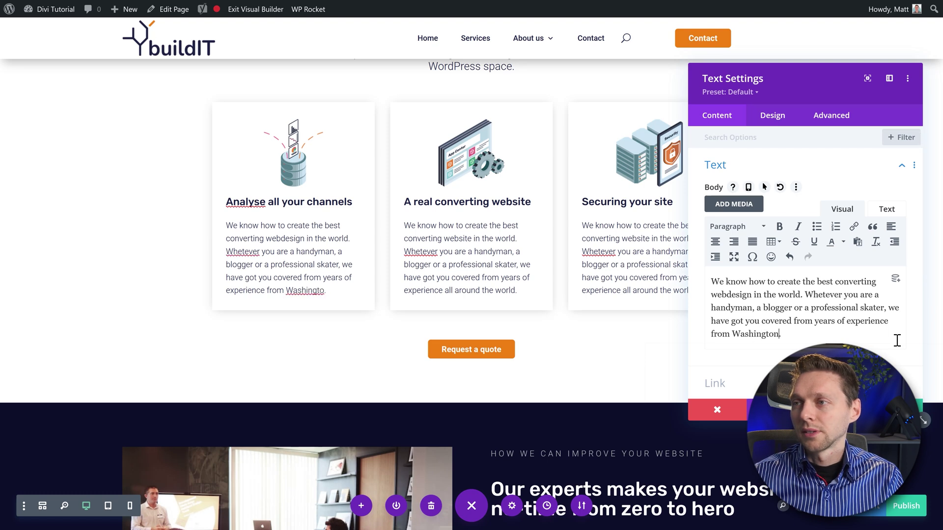
type("ington DC")
left_click(903, 409)
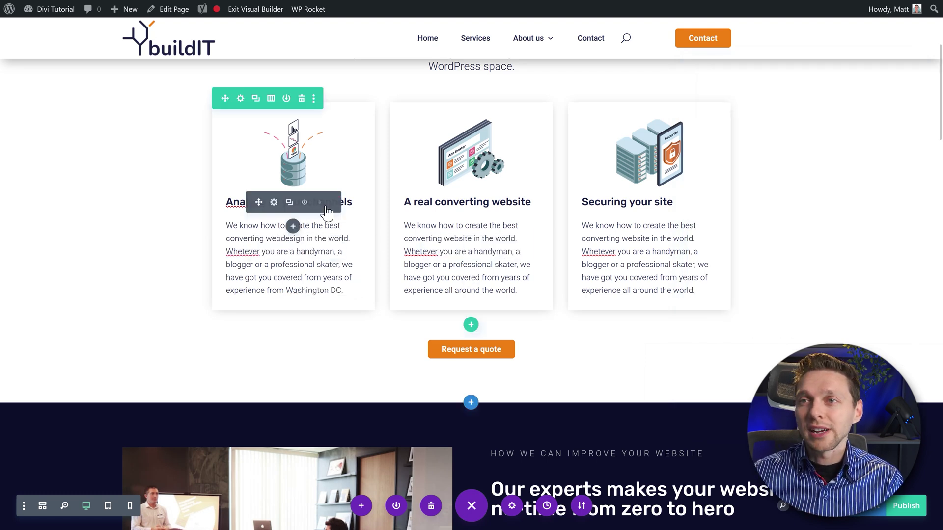
Step: Reword the second card's heading as "A converting webdesign"
scroll(484, 373, "up", 2)
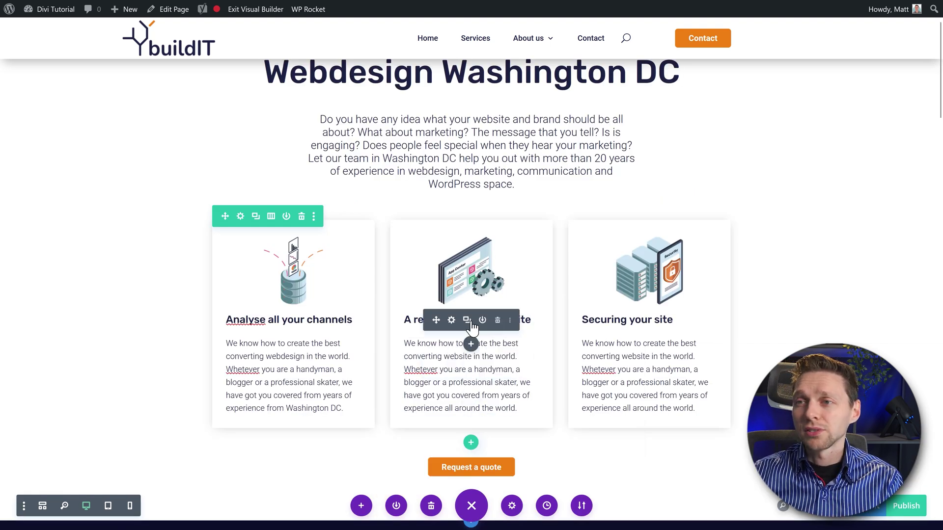
left_click(451, 322)
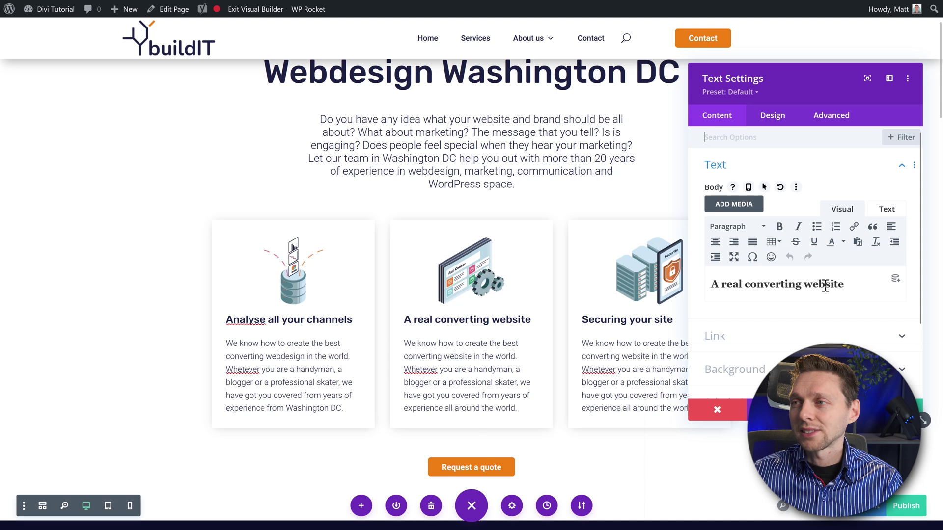
left_click_drag(825, 285, 854, 287)
type("design")
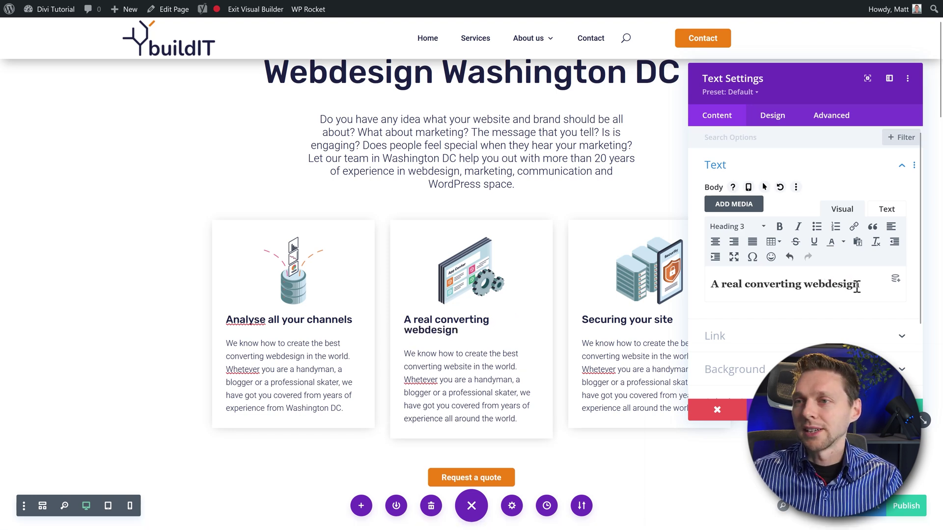
left_click(598, 374)
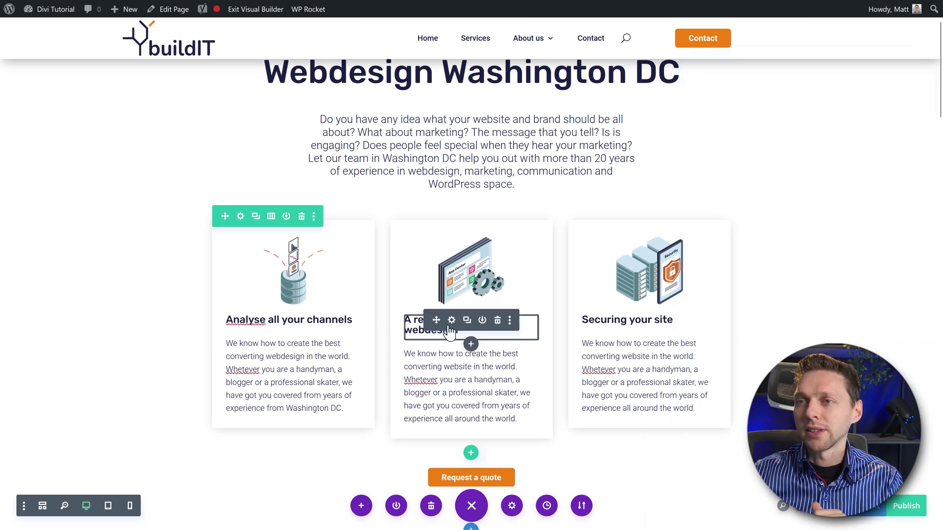
left_click(447, 326)
double_click(732, 283)
key("BackSpace")
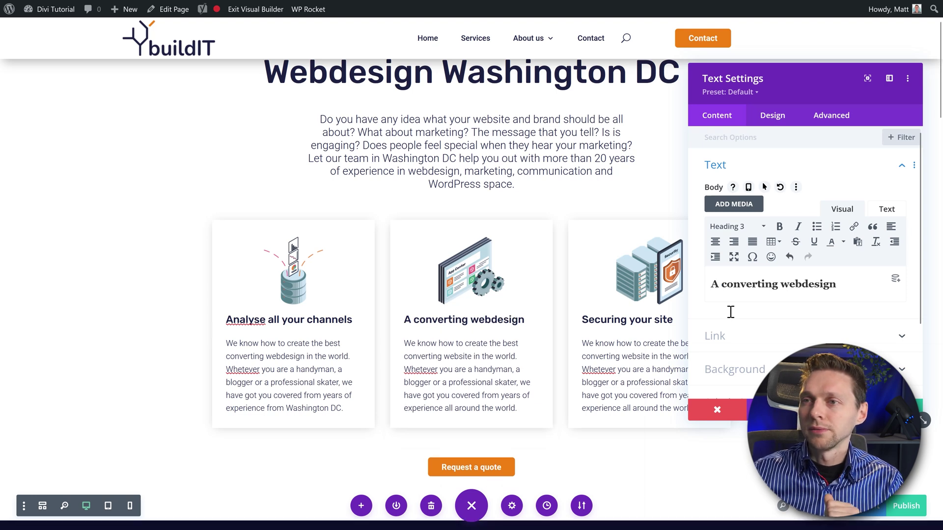
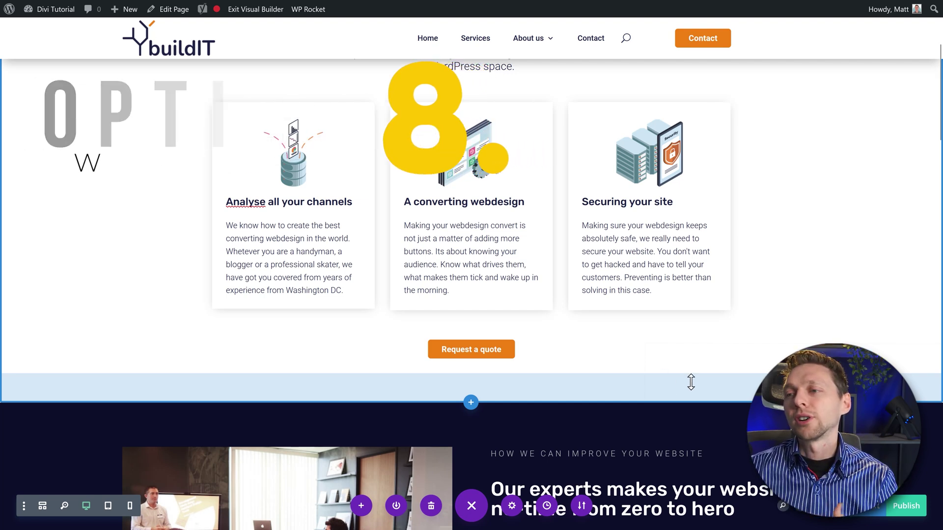
Step: Set the text of the button below the three cards to "Request a webdesign quote" and save it
mouse_move(488, 358)
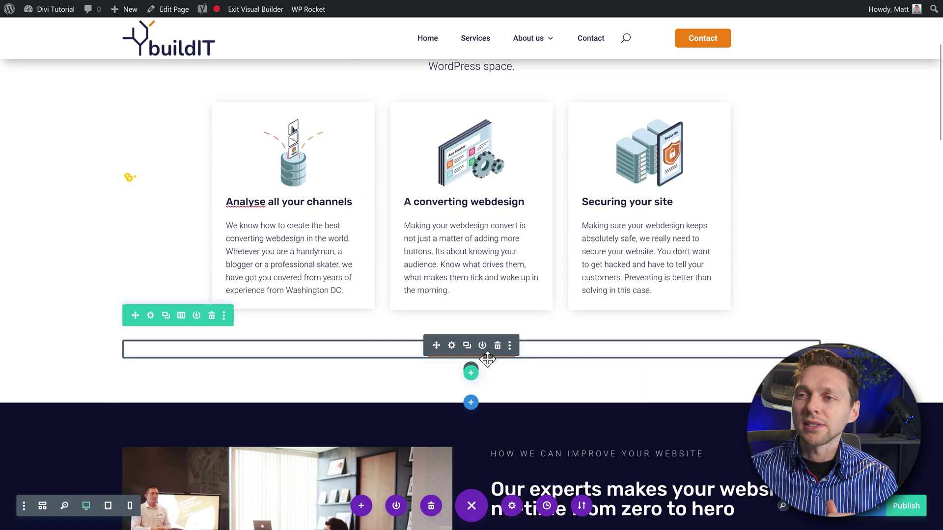
left_click(451, 346)
left_click(741, 203)
type("webdesign quote")
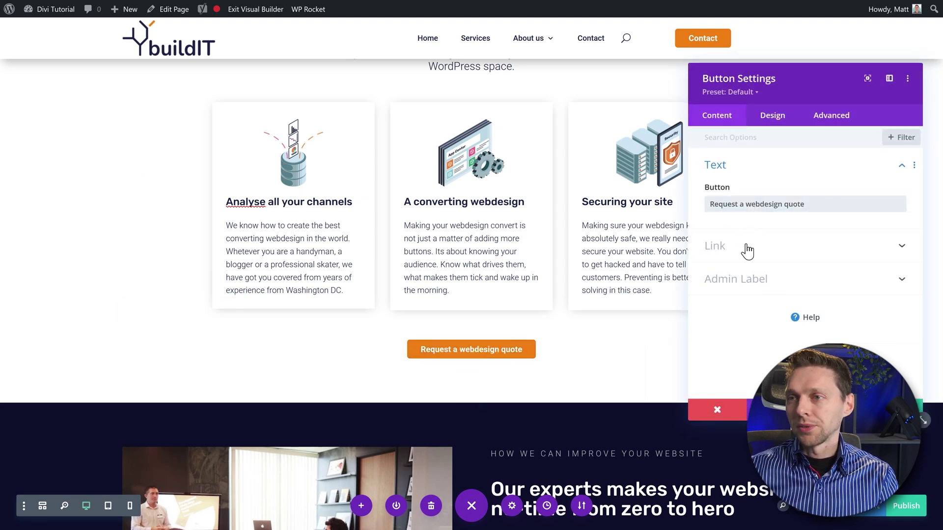
left_click(906, 410)
Step: Replace the small subtitle in the dark section with "Let us create your stunning webdesign"
scroll(638, 295, "down", 5)
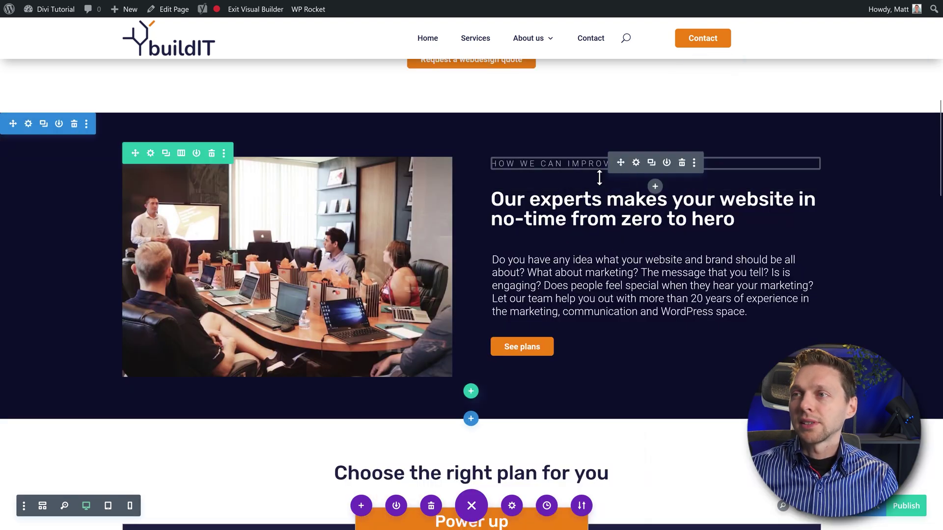
left_click(637, 163)
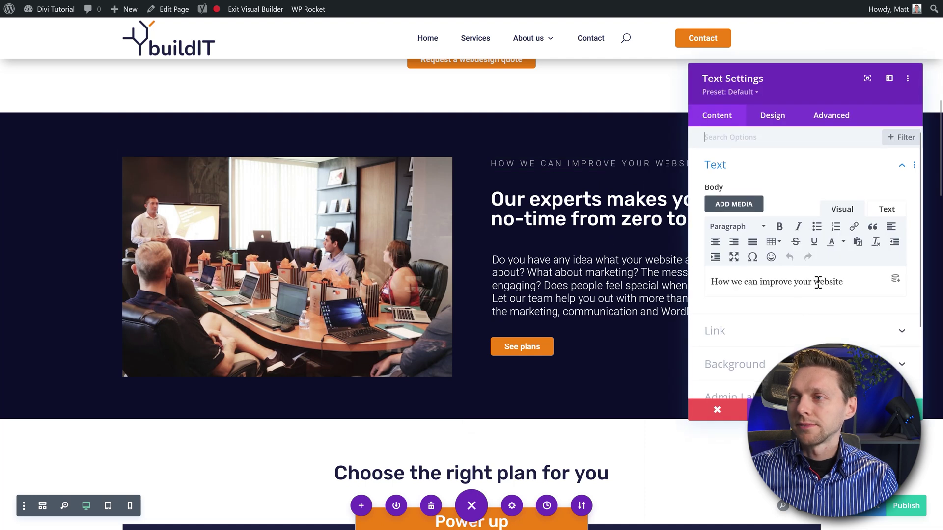
left_click_drag(846, 282, 710, 283)
type("Let us create your stunning webdesign")
Step: Replace the H2 heading in the dark section with "Let's meet up in Washington DC"
left_click(564, 209)
left_click(897, 212)
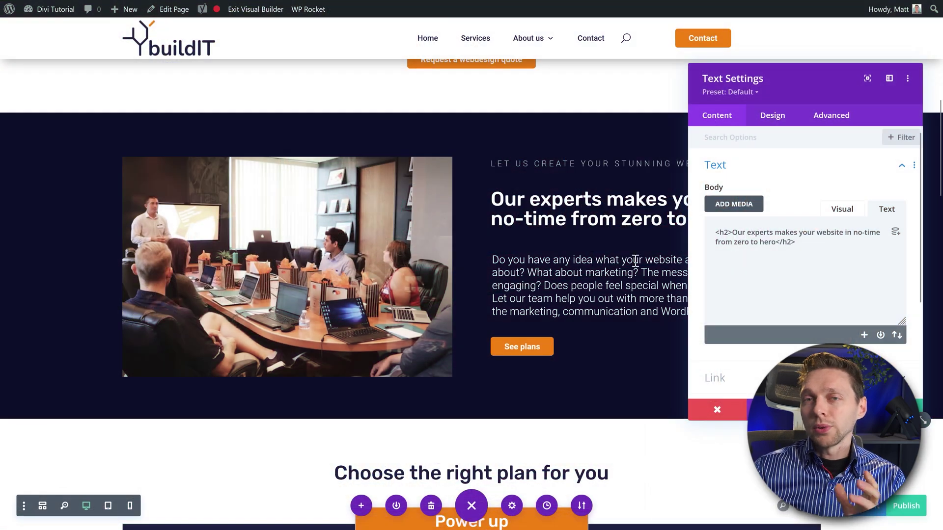
scroll(585, 250, "up", 5)
scroll(586, 250, "up", 5)
scroll(494, 170, "down", 10)
left_click_drag(793, 80, 200, 80)
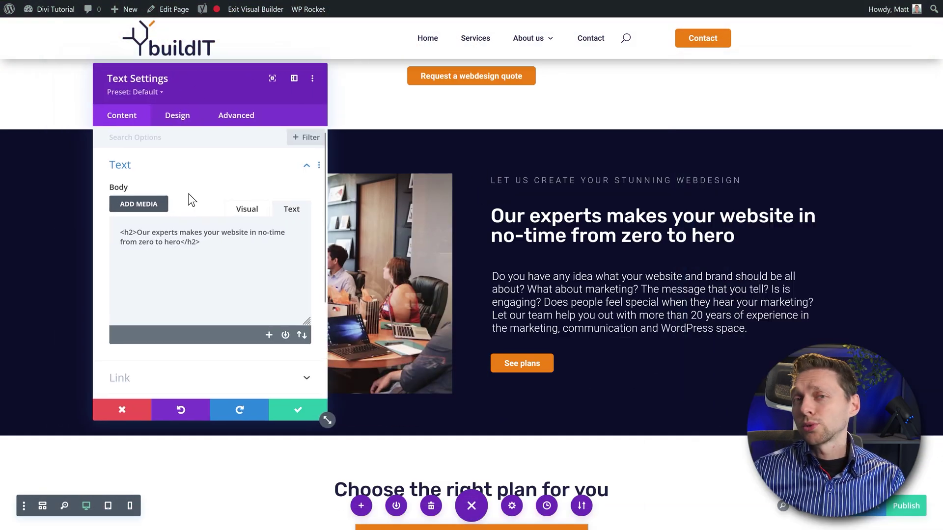
key("ctrl+a")
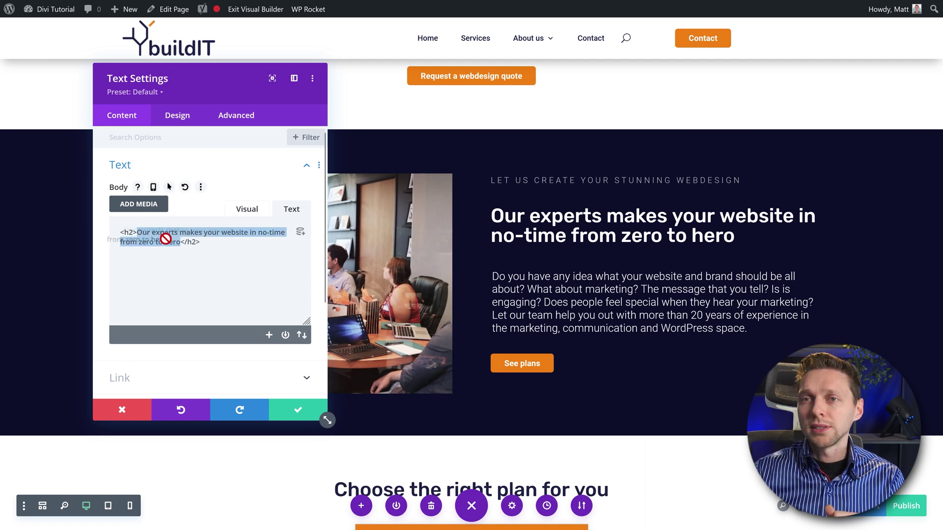
type("<h2>Let's meet up in Washington DC</h2>")
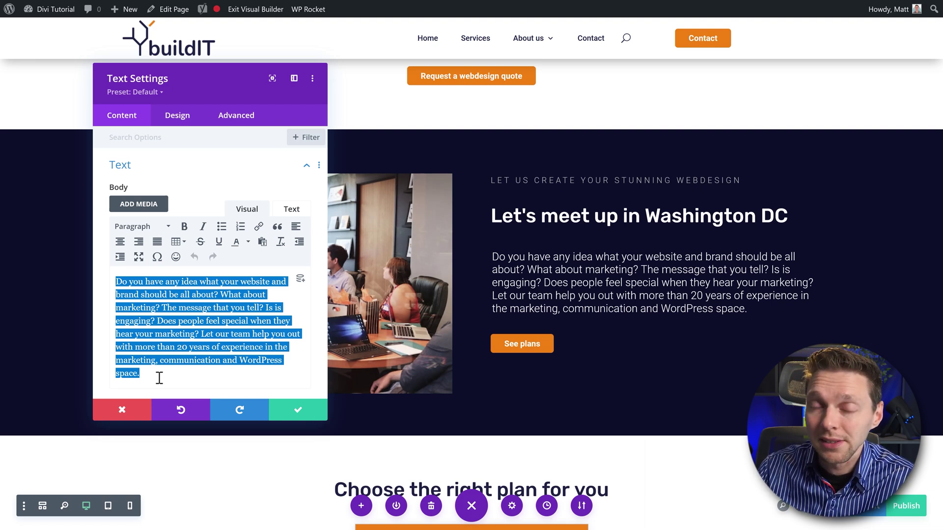
Step: Replace the dark section's paragraph with text on asking questions, the client's webdesign and goals, and meeting the team in Washington DC, and save it
left_click(153, 374)
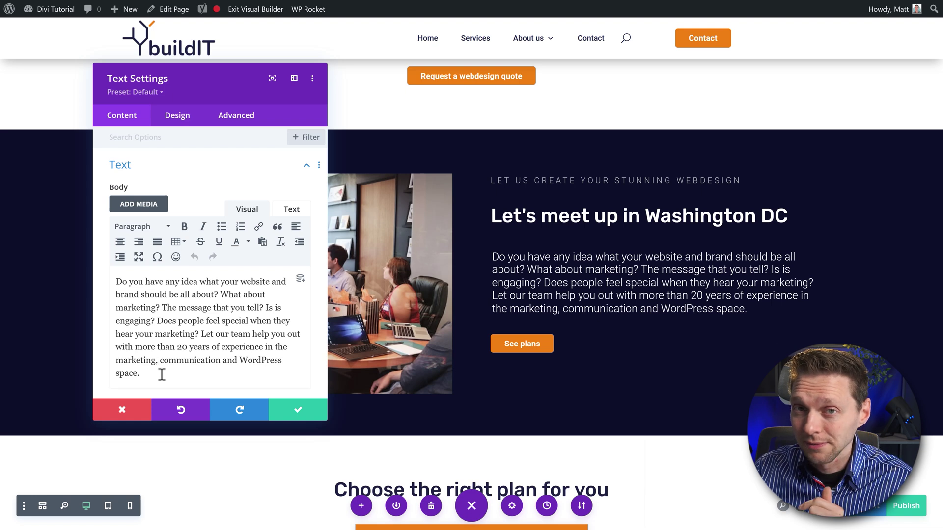
key("ctrl+a")
type("We ask a lot of questions. Because its not about us, but its about your business, your webdesign and your goals. Our team works and lives in Washington DC, so lets meet up over here. We have a office in the White House, so you can just make a appointment and we can sip some coffee or tea in the Oval Office.  We love to get in touch with you.")
left_click(298, 411)
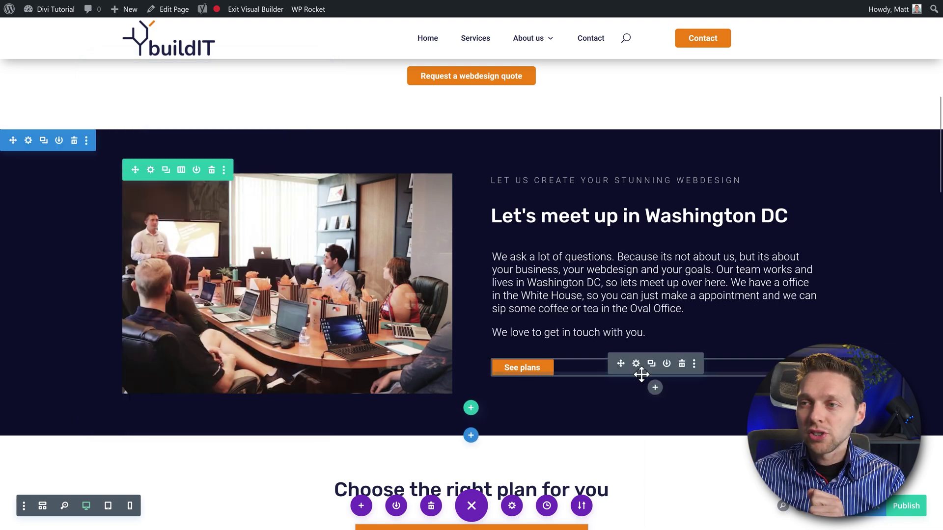
Step: Set the text of the dark section's button to "Let's meet in Washington DC" and save it
left_click(636, 363)
key("ctrl+a")
type("Let's meet in Washington DC!")
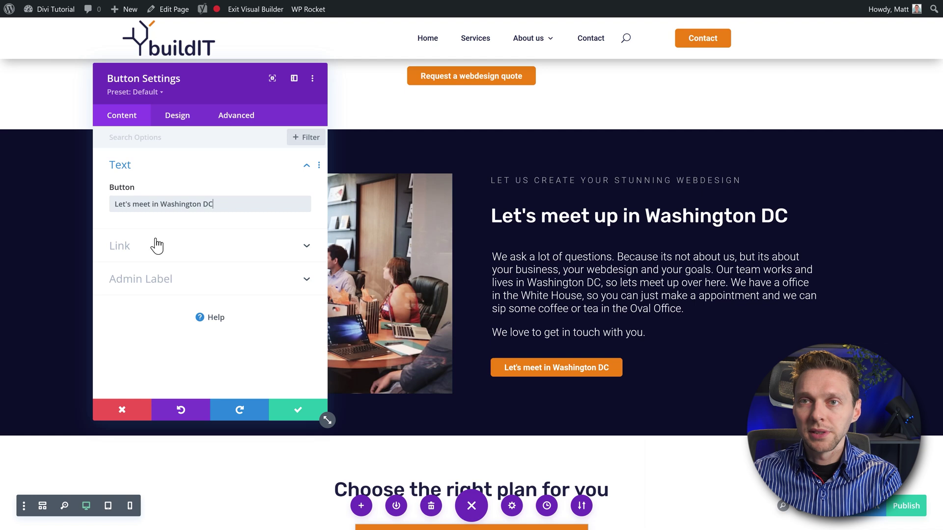
left_click(160, 242)
left_click(122, 231)
left_click(298, 410)
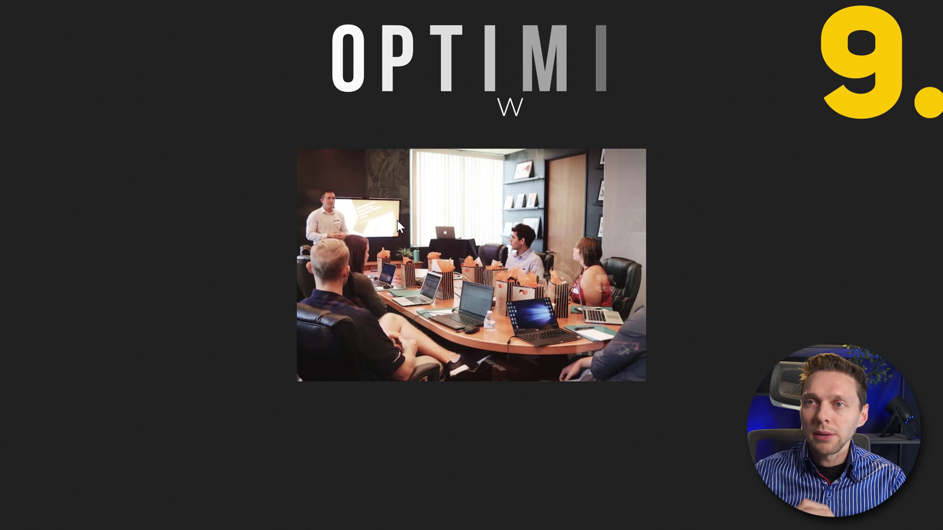
Step: Save a copy of the meeting photo and upload it to the media library as Washington-DC-Webdesign-meeting.jpg
right_click(423, 249)
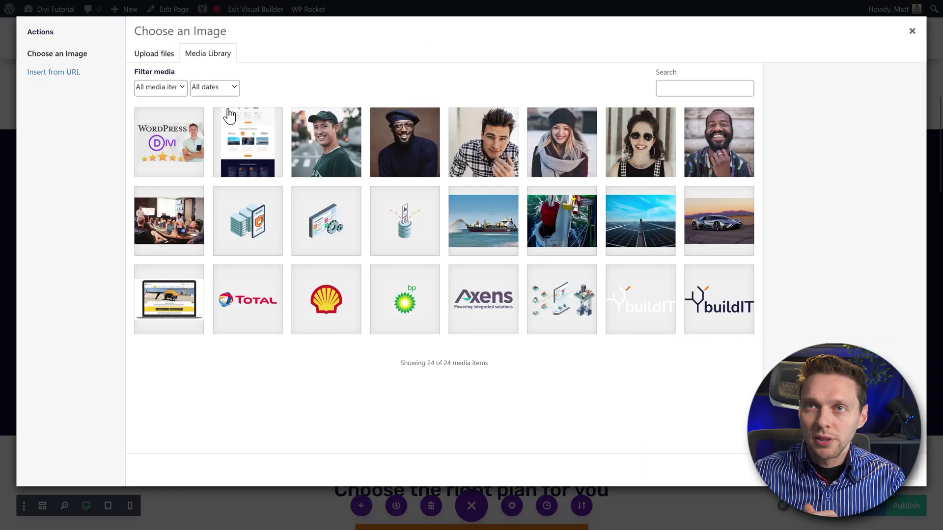
left_click(161, 59)
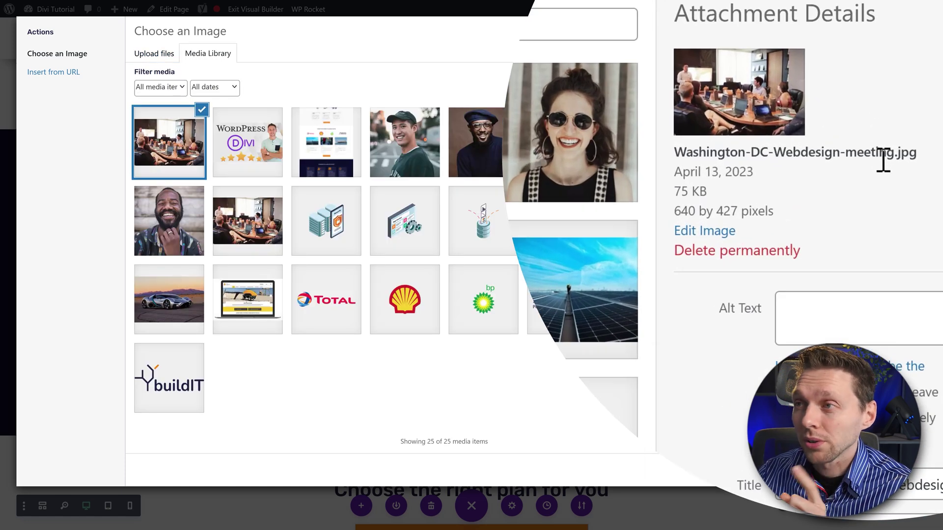
left_click_drag(675, 158, 873, 143)
left_click(789, 153)
Step: Give the uploaded photo the alt text "Washington DC Webdesign meeting", insert it as the dark section's image and save the module
triple_click(834, 485)
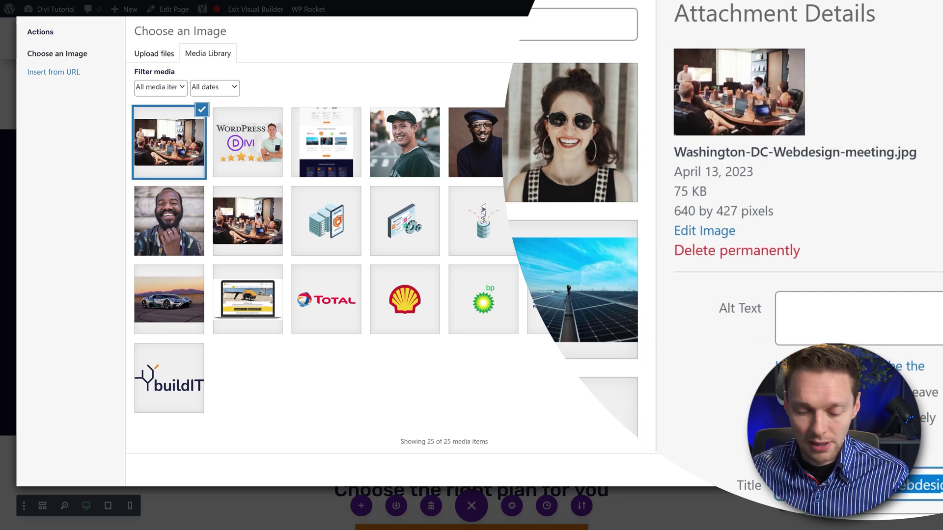
left_click(796, 324)
type("Washington DC Webdesign meeting")
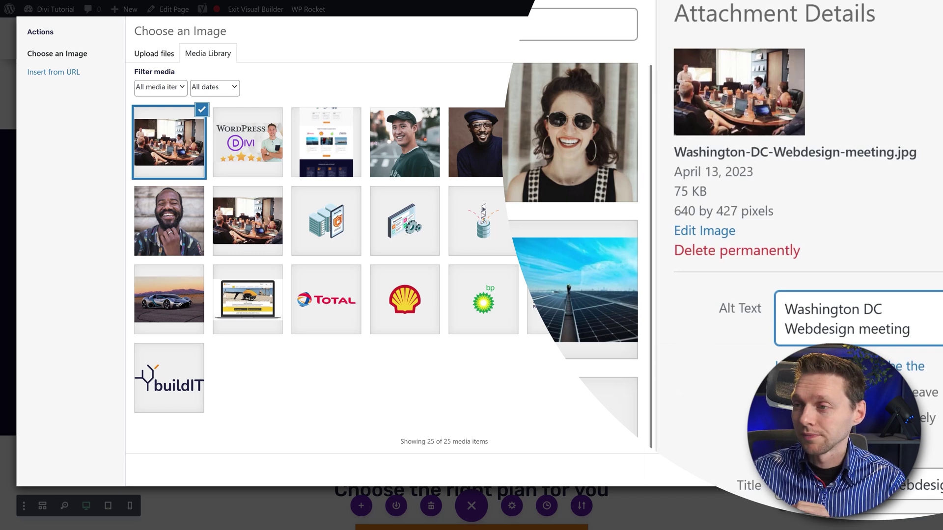
left_click(888, 500)
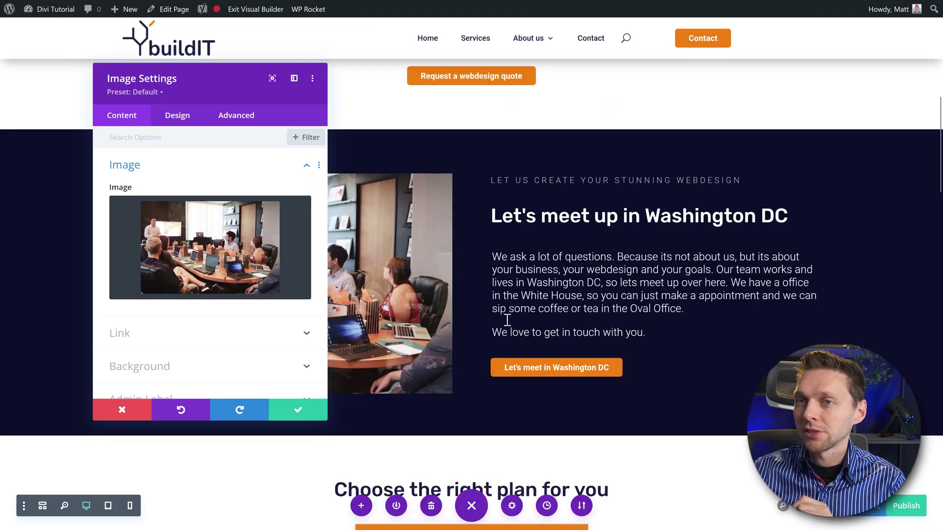
left_click(314, 415)
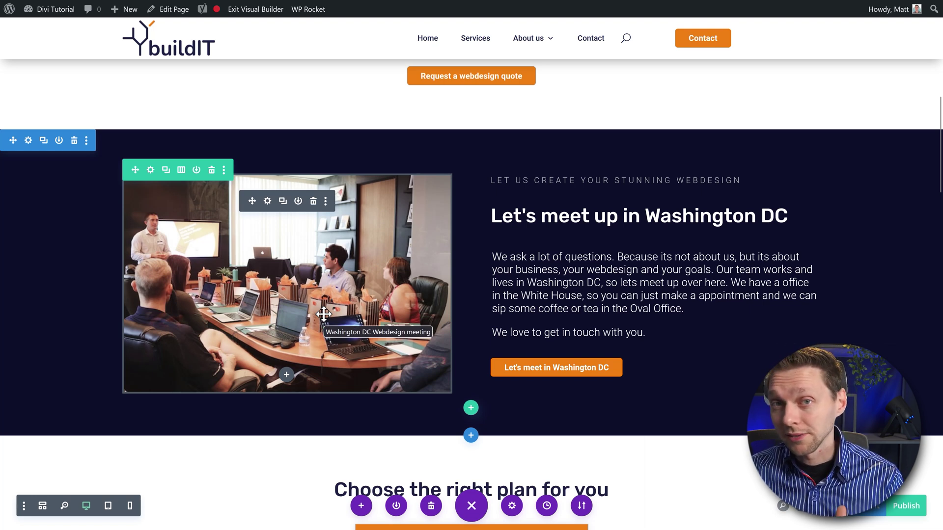
Step: Change the pricing section's H2 heading to "Choose the right webdesign plan for you" and close its text settings
middle_click(852, 238)
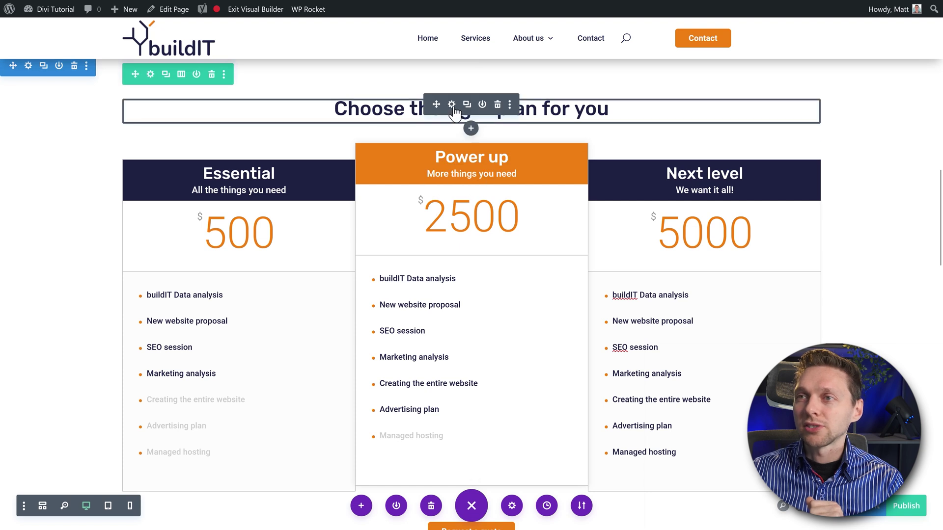
left_click(451, 106)
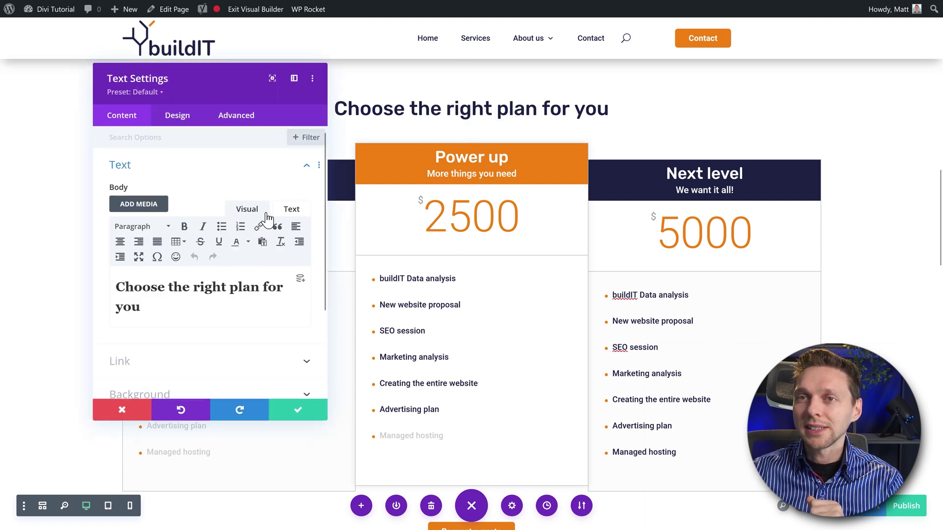
left_click(290, 209)
left_click_drag(179, 84, 792, 133)
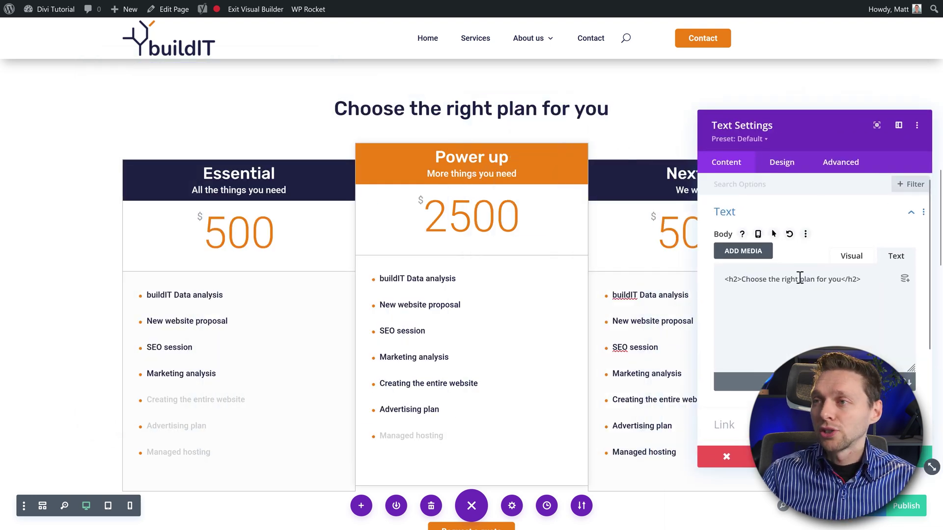
type("webdesign")
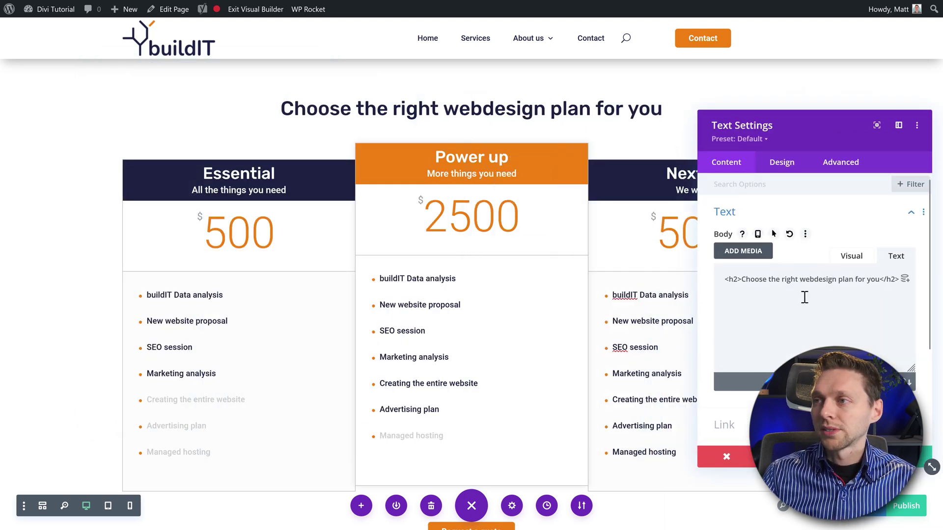
key("Escape")
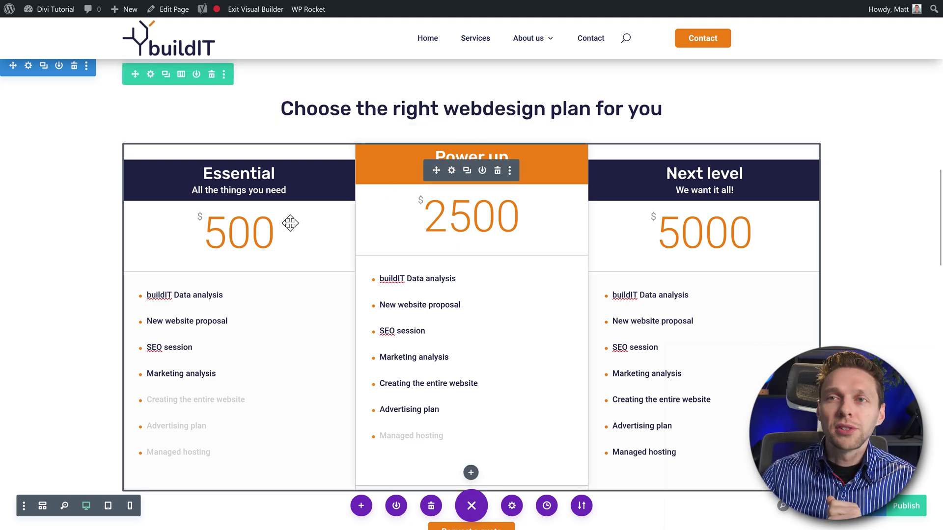
Step: Review the testimonial and the four-step section further down the page for places to use the keyphrase
scroll(905, 235, "down", 10)
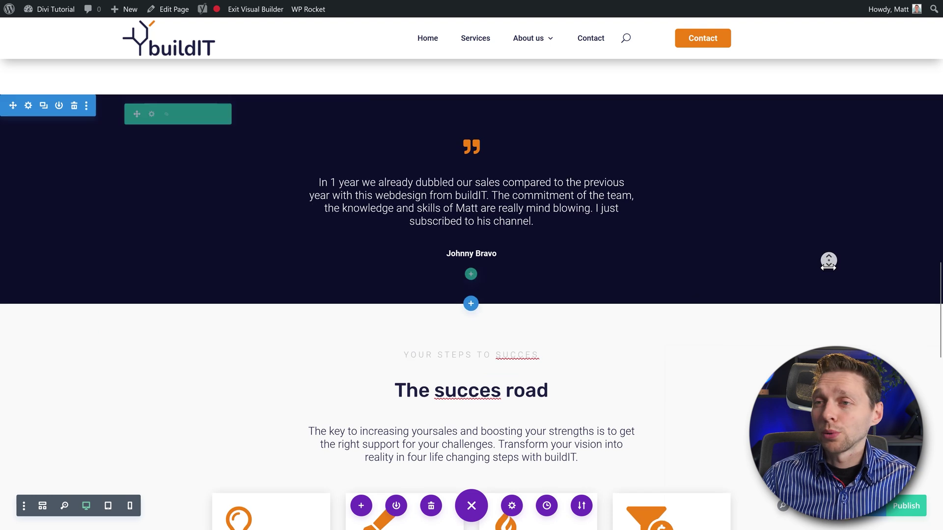
scroll(827, 263, "down", 3)
scroll(828, 270, "down", 3)
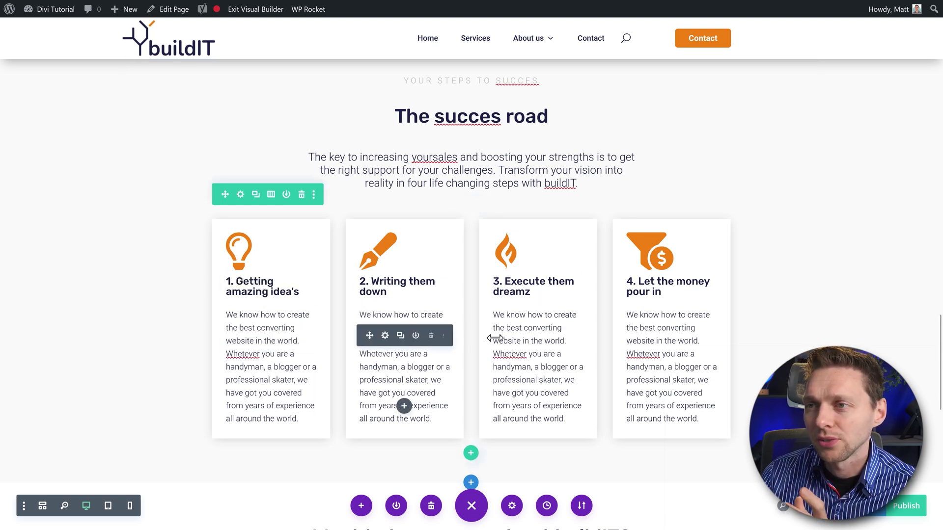
scroll(449, 340, "down", 1)
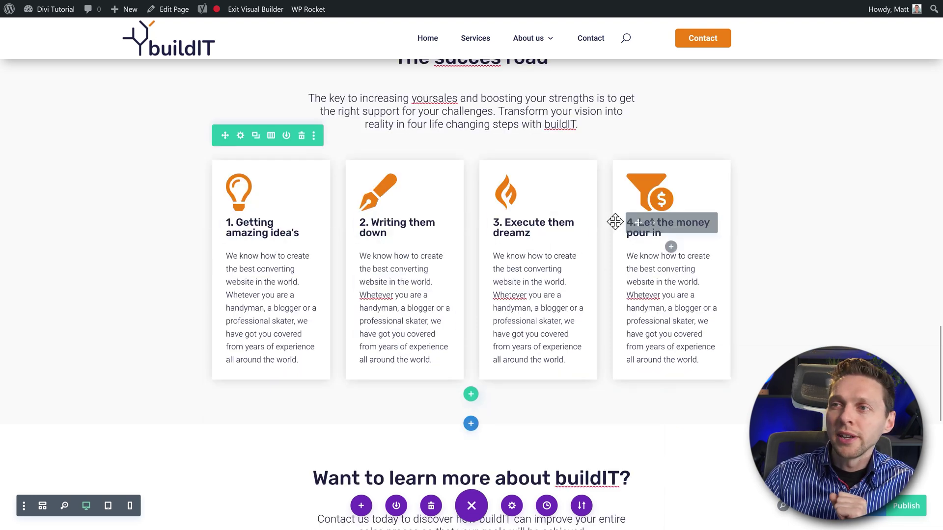
left_click(518, 223)
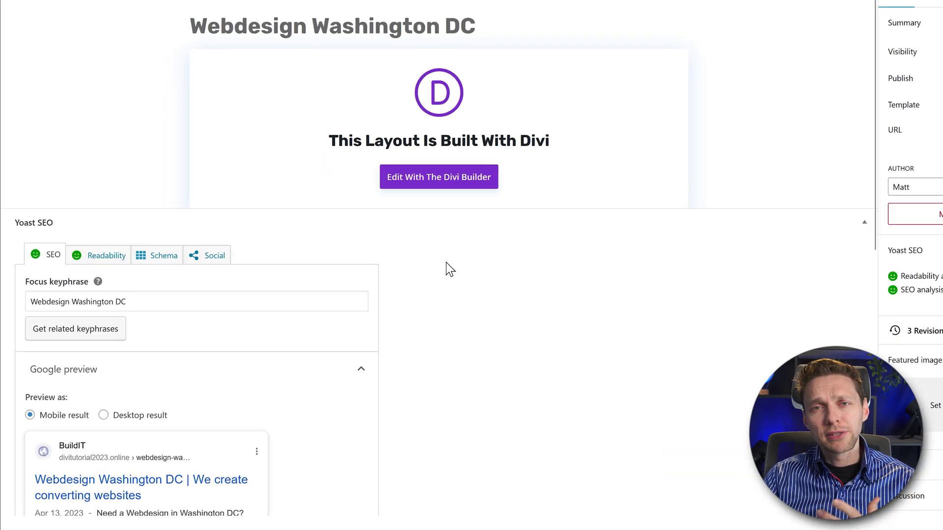
Step: Expand the Yoast SEO analysis of the page and read the listed keyphrase and link problems
middle_click(476, 259)
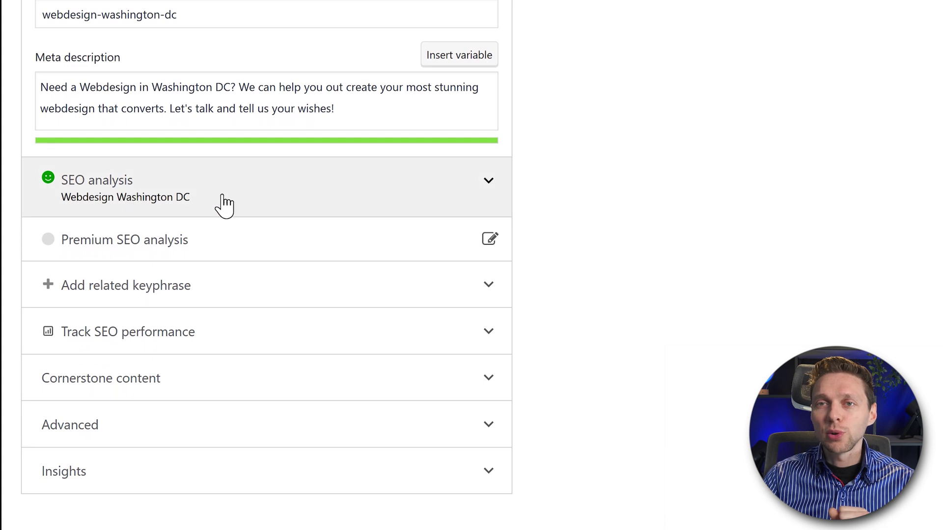
left_click(489, 194)
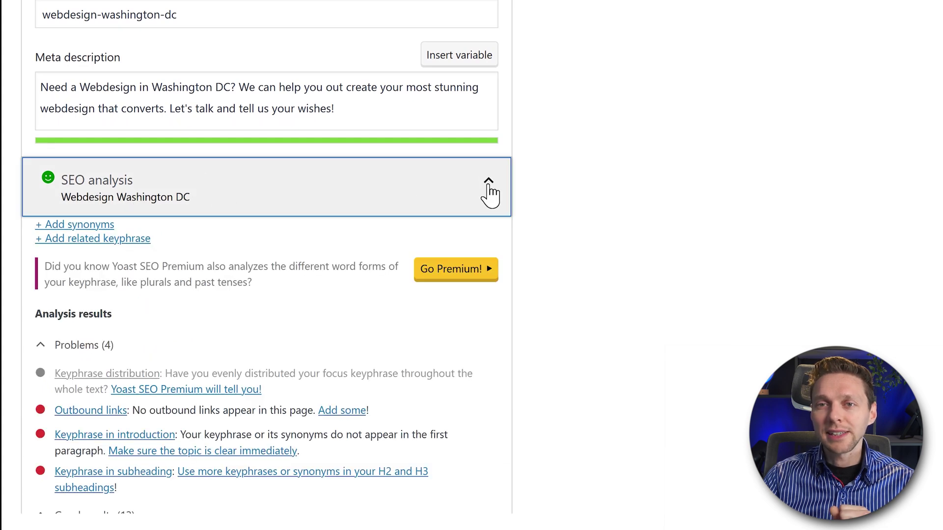
scroll(133, 276, "down", 2)
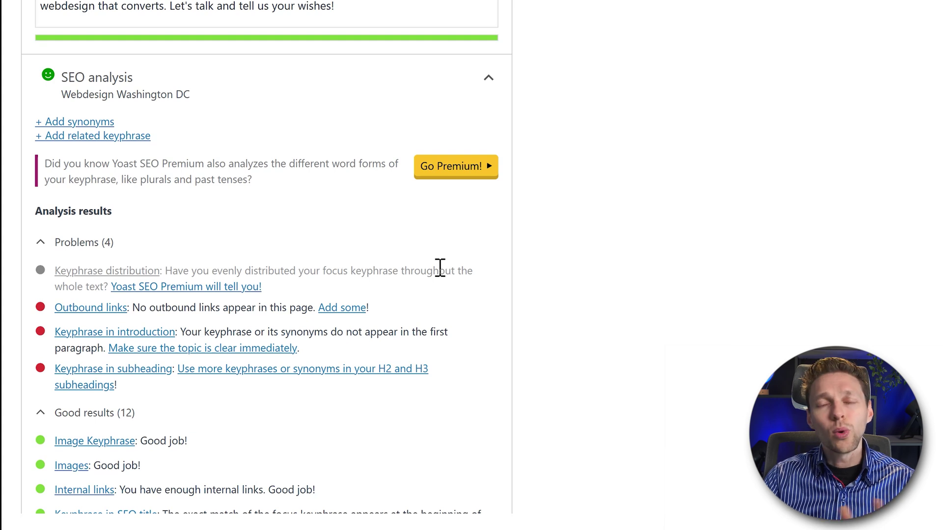
scroll(432, 268, "down", 1)
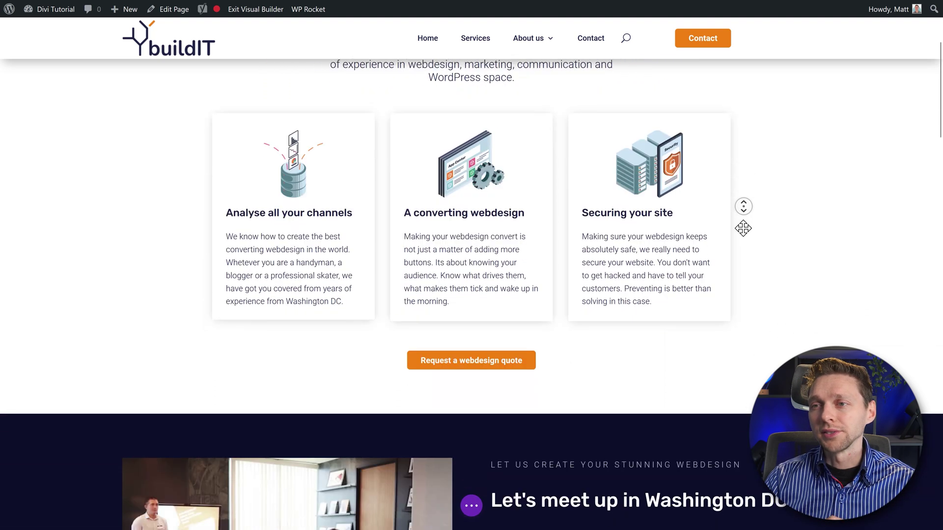
scroll(743, 198, "up", 3)
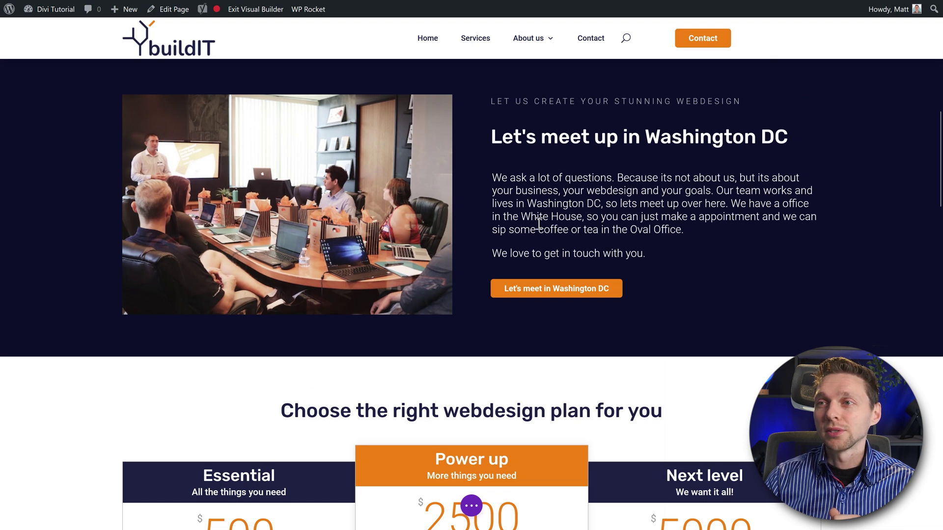
left_click_drag(522, 217, 582, 217)
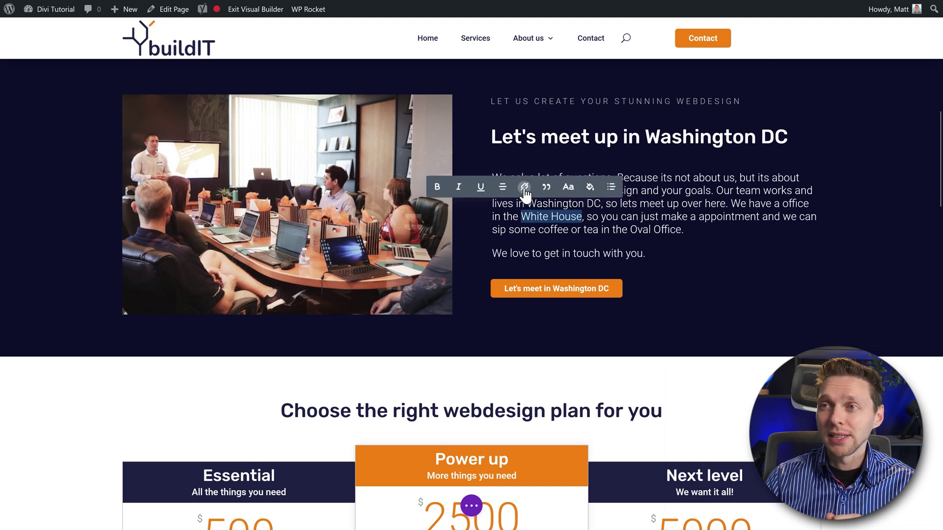
left_click(525, 188)
type("https://www.whitehouse.gov/")
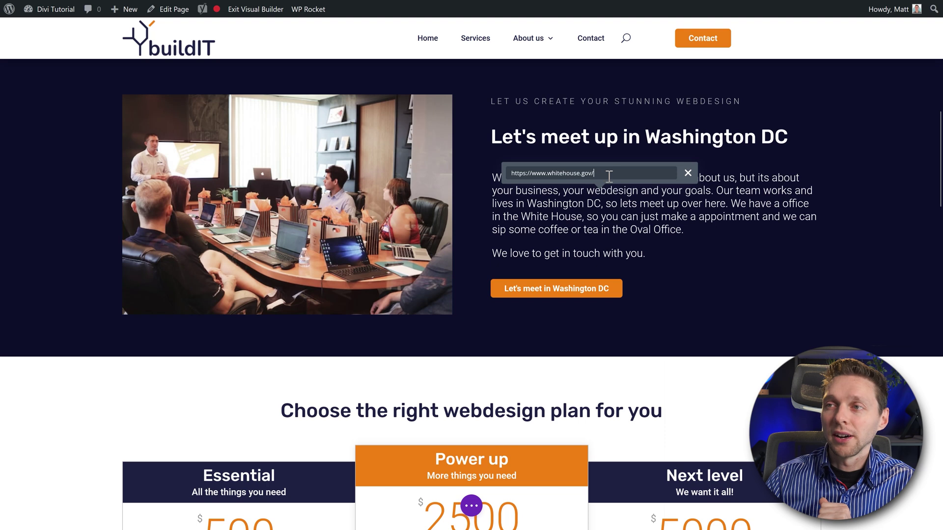
key("Return")
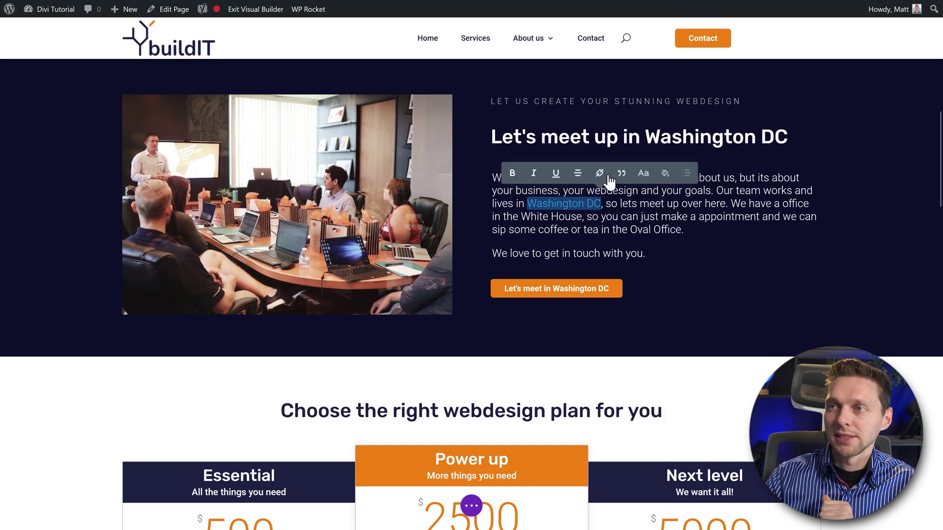
left_click(614, 208)
scroll(796, 277, "down", 2)
left_click(831, 295)
left_click(769, 343)
left_click(913, 457)
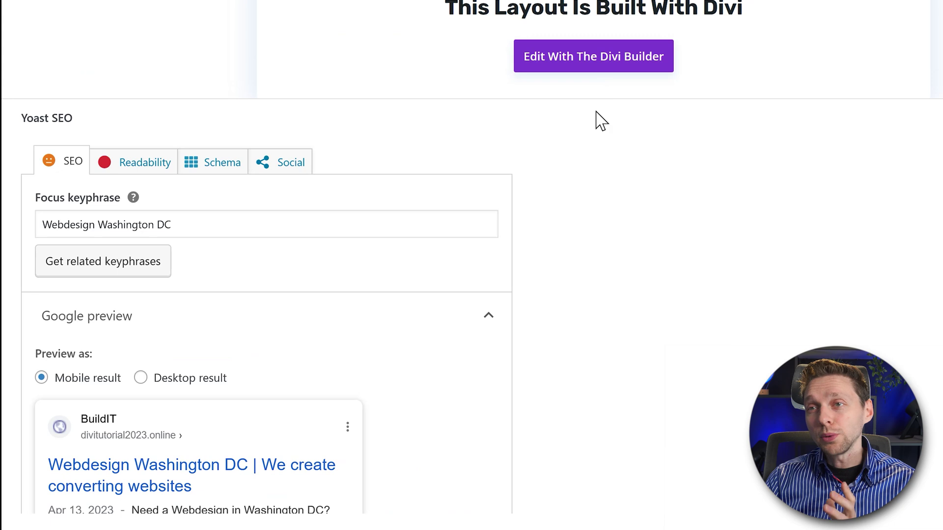
Step: Recheck the Yoast SEO analysis, comparing the good results with the remaining problems, especially keyphrase in introduction
middle_click(603, 112)
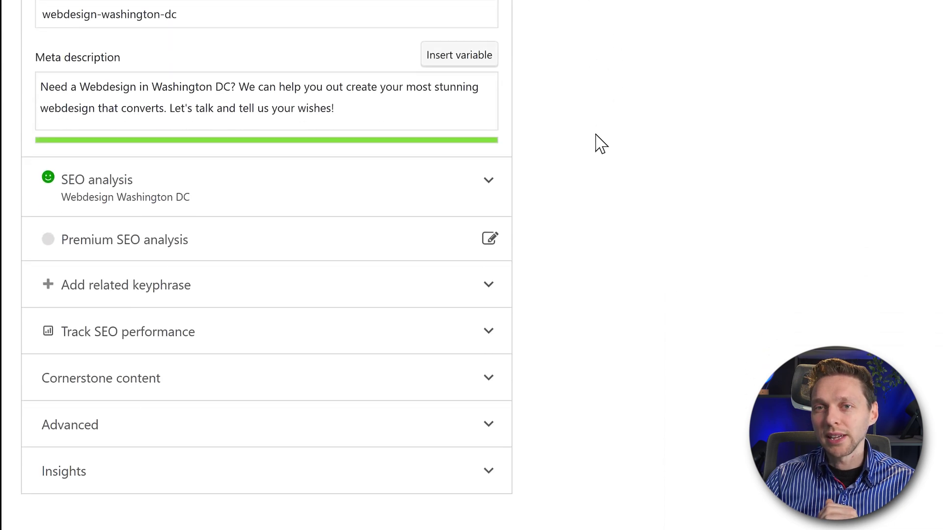
left_click(437, 178)
scroll(275, 266, "down", 3)
left_click(117, 352)
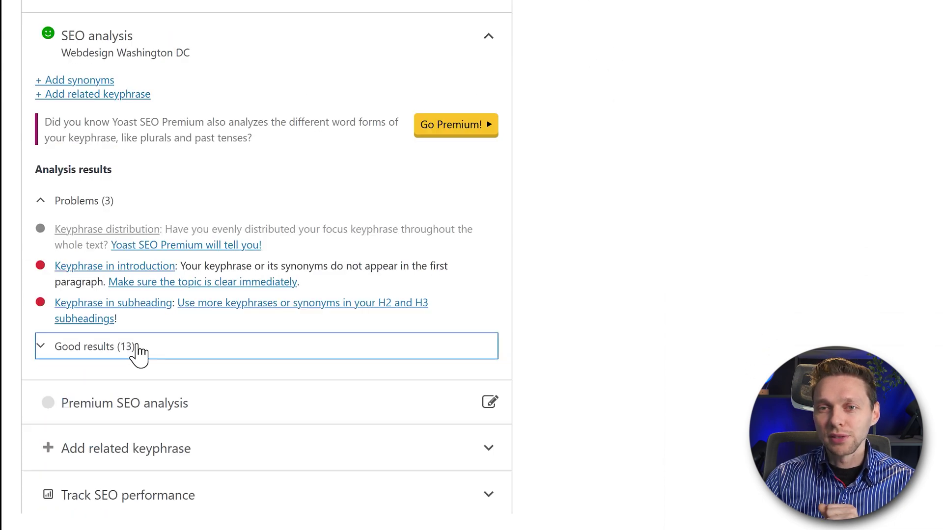
left_click(91, 353)
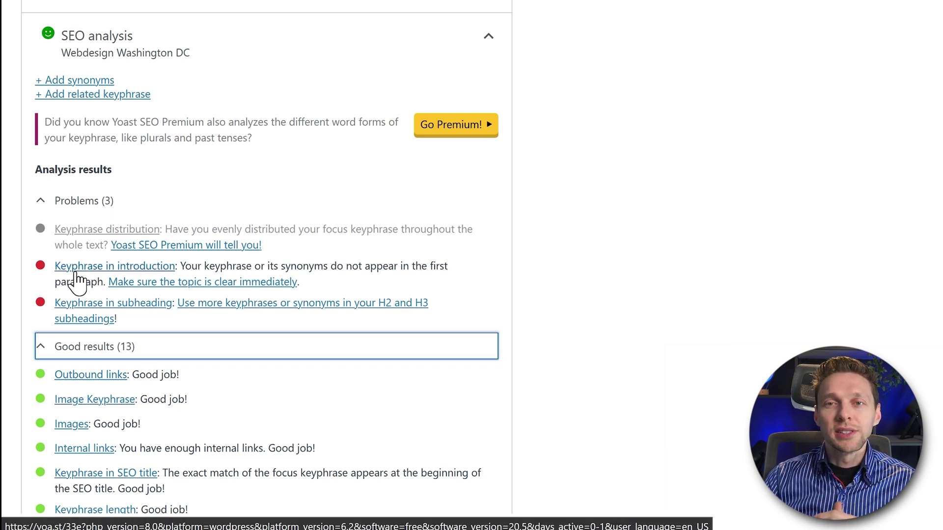
left_click_drag(201, 266, 452, 281)
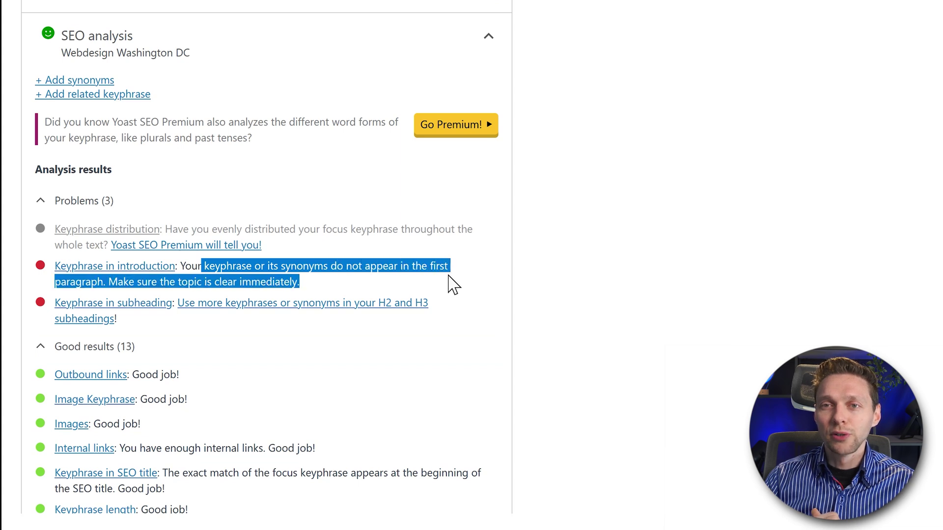
left_click(452, 284)
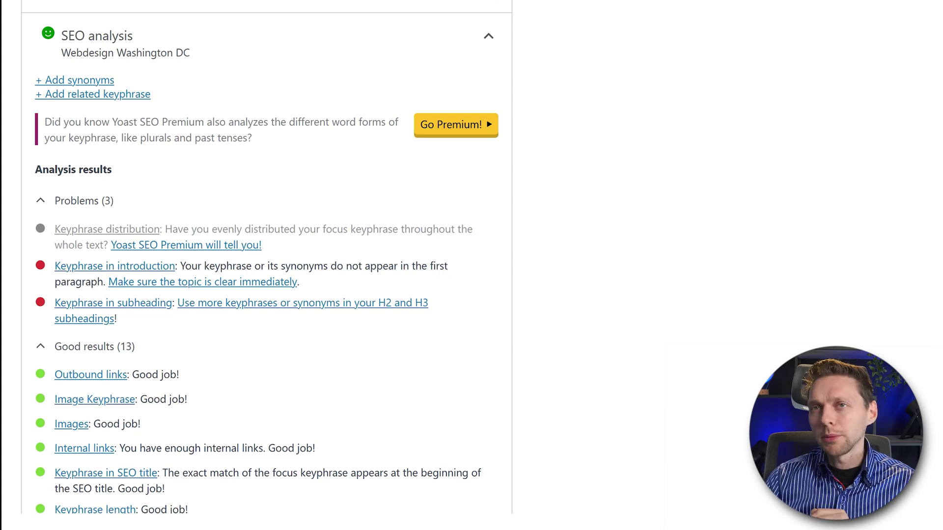
Step: Check where the words "Washington DC" and "webdesign" appear in the introduction paragraph below the main heading
scroll(488, 235, "up", 2)
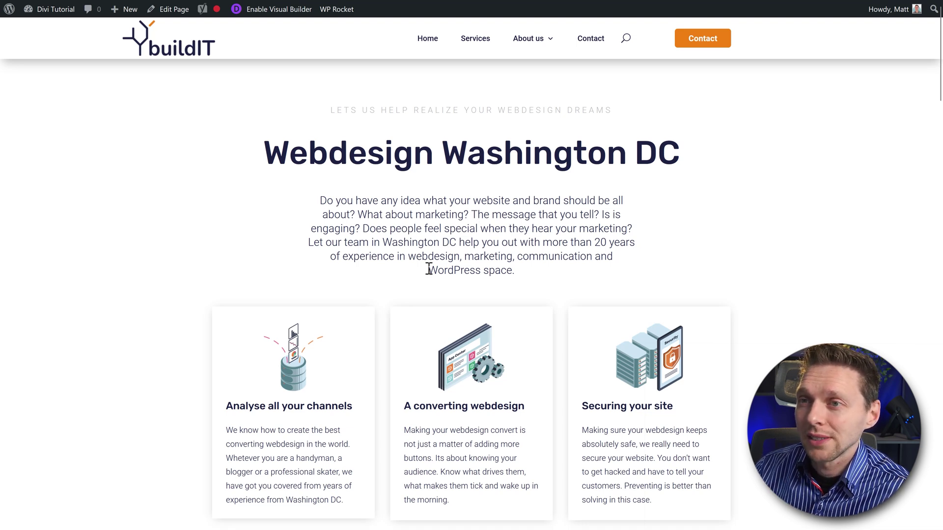
left_click_drag(383, 243, 456, 257)
left_click(409, 257)
left_click(454, 255)
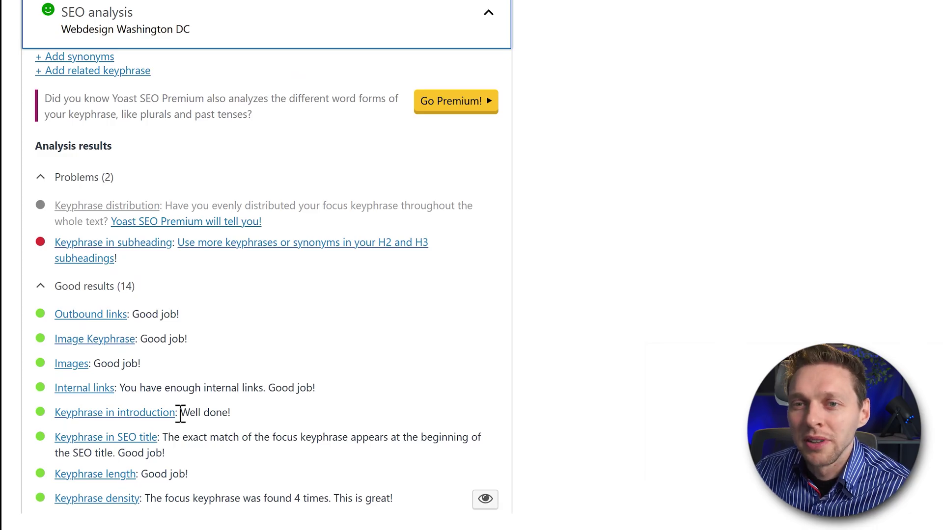
Step: Check the keyphrase in introduction result in the SEO analysis and the tagline above the main heading
left_click_drag(228, 413, 63, 414)
left_click(305, 385)
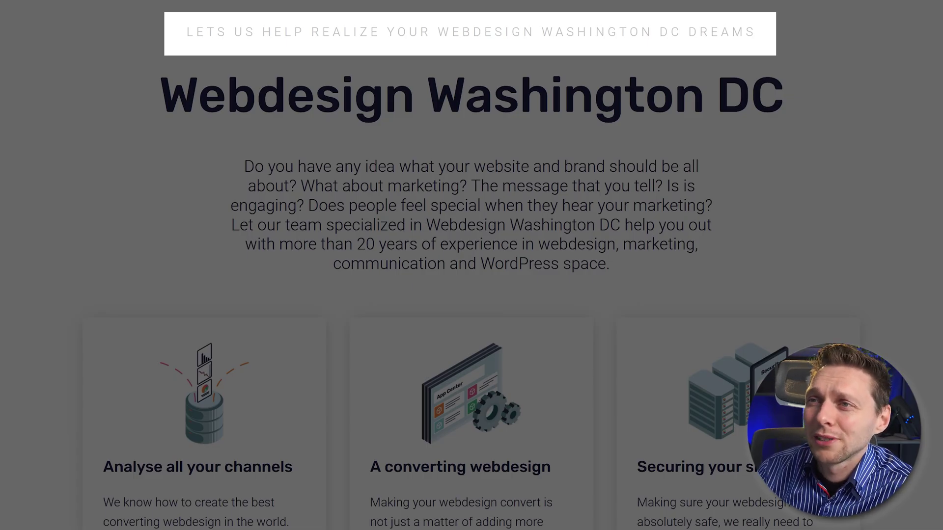
mouse_move(749, 32)
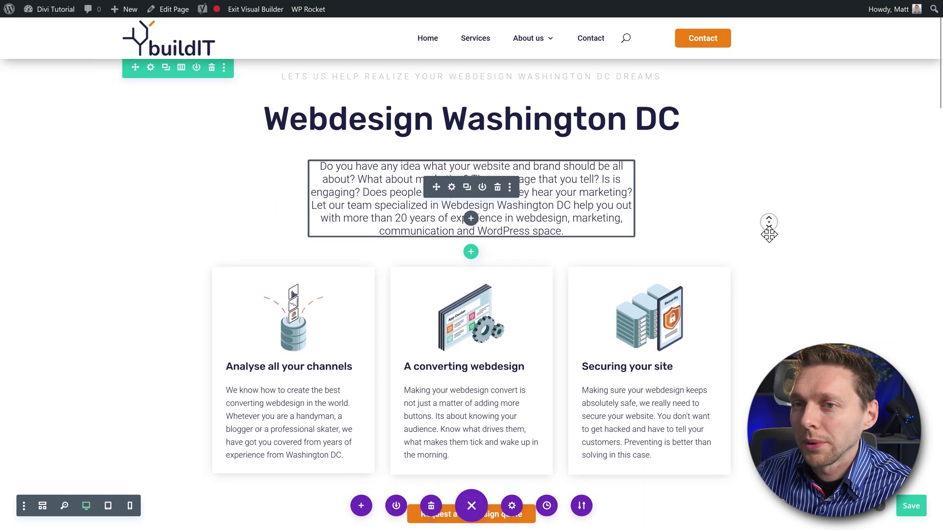
Step: Insert "Washington DC" after "webdesign" in the pricing section's heading so it reads "Choose the right webdesign Washington DC plan for you"
scroll(769, 235, "down", 6)
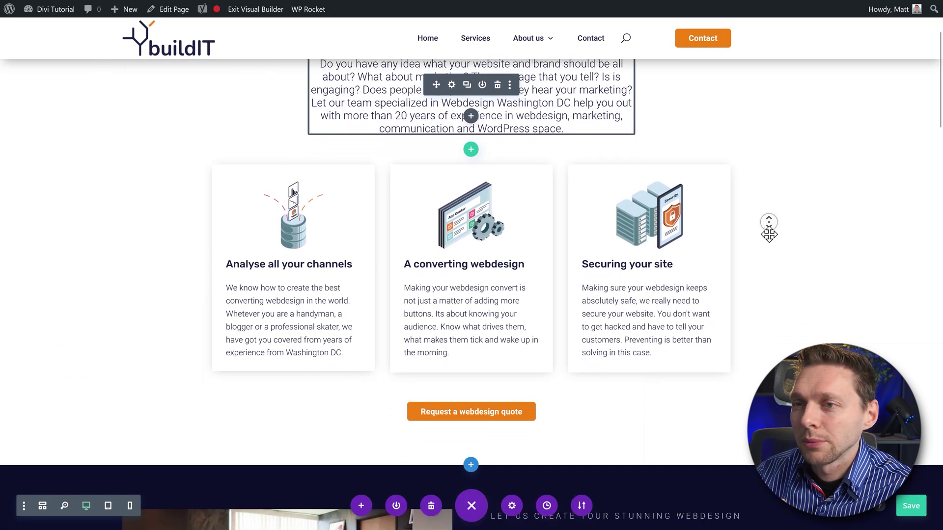
scroll(769, 234, "down", 2)
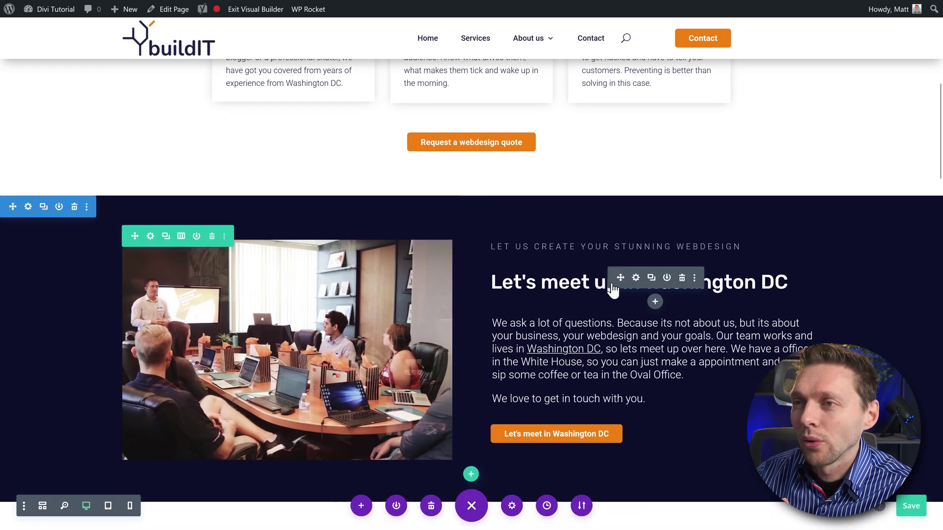
scroll(825, 214, "up", 3)
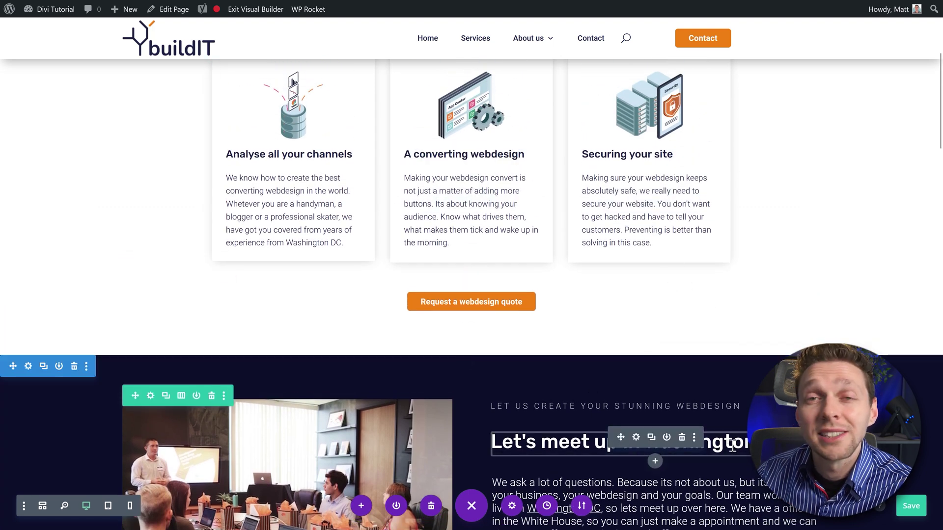
scroll(804, 340, "down", 5)
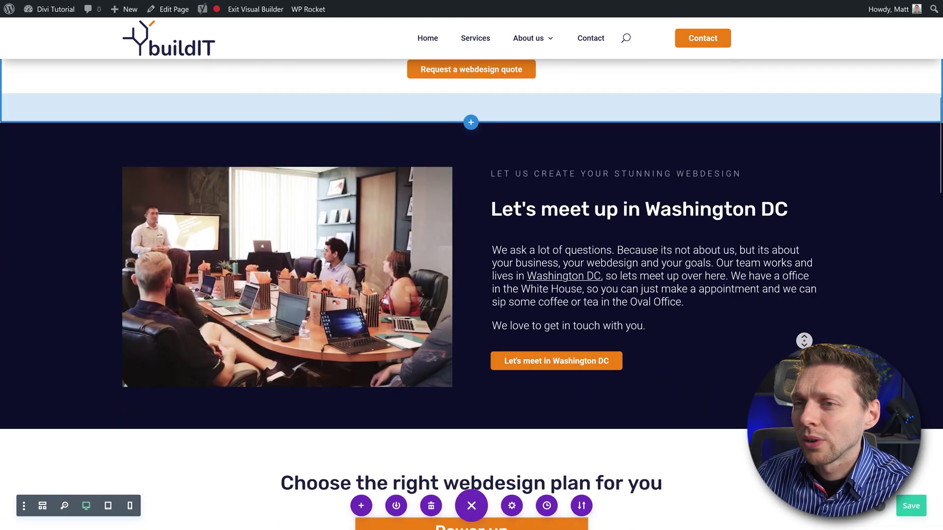
scroll(804, 340, "down", 4)
left_click(574, 280)
type("Washington DC")
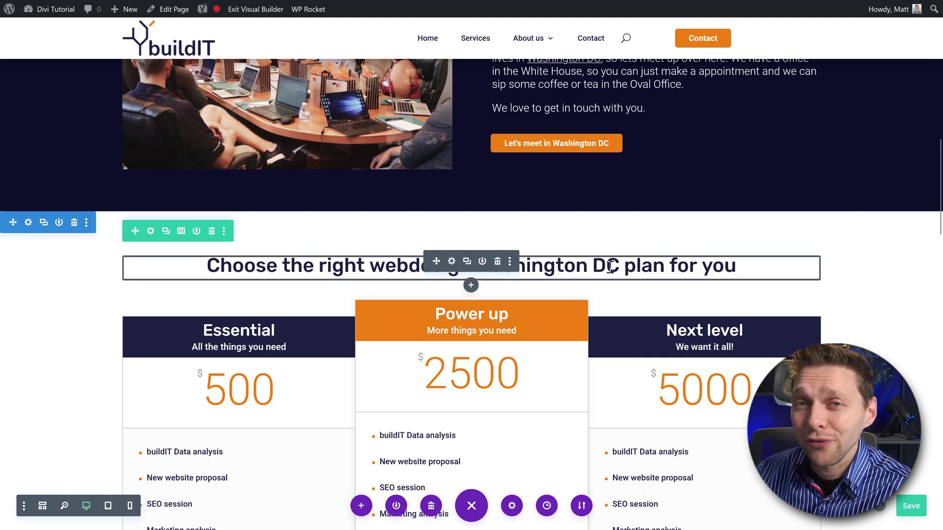
Step: Append "Webdesign Washington DC" to the heading "The succes road" and open the second step card's heading for editing
scroll(443, 215, "down", 20)
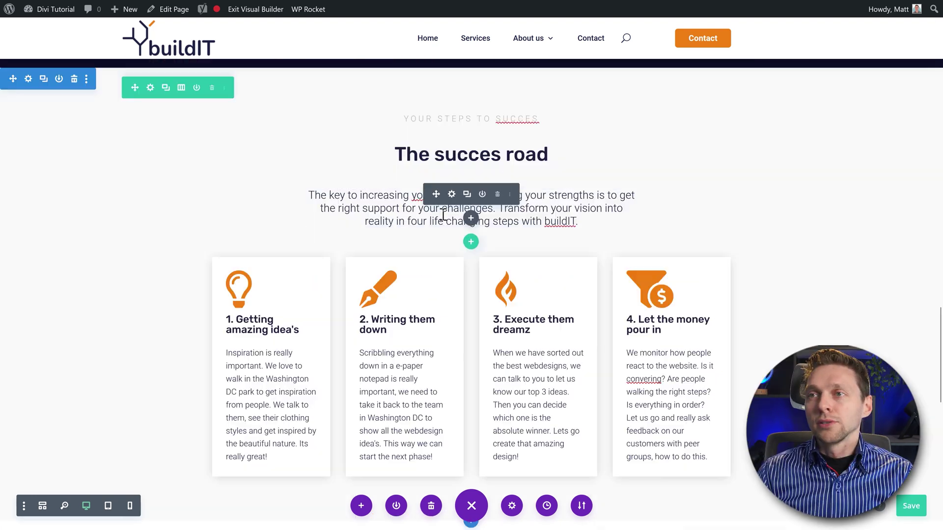
left_click(454, 150)
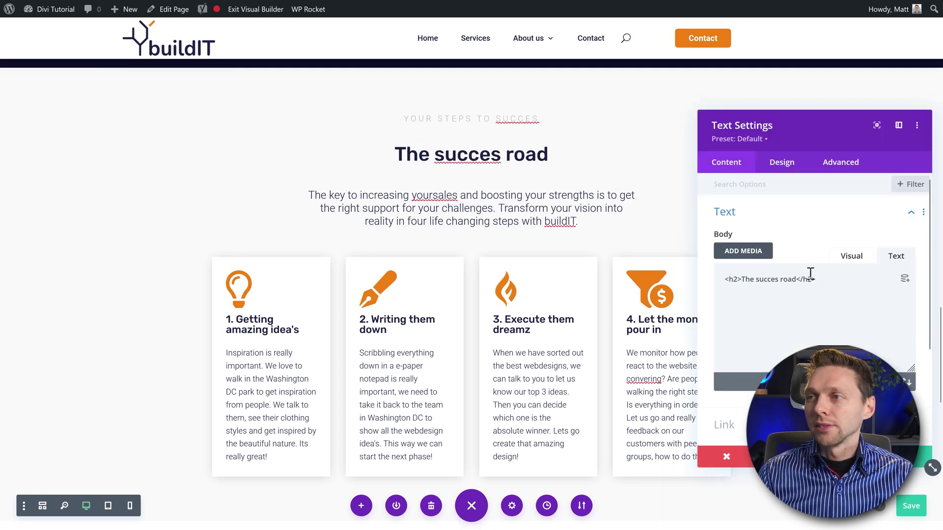
type("Webdesign Washington DC")
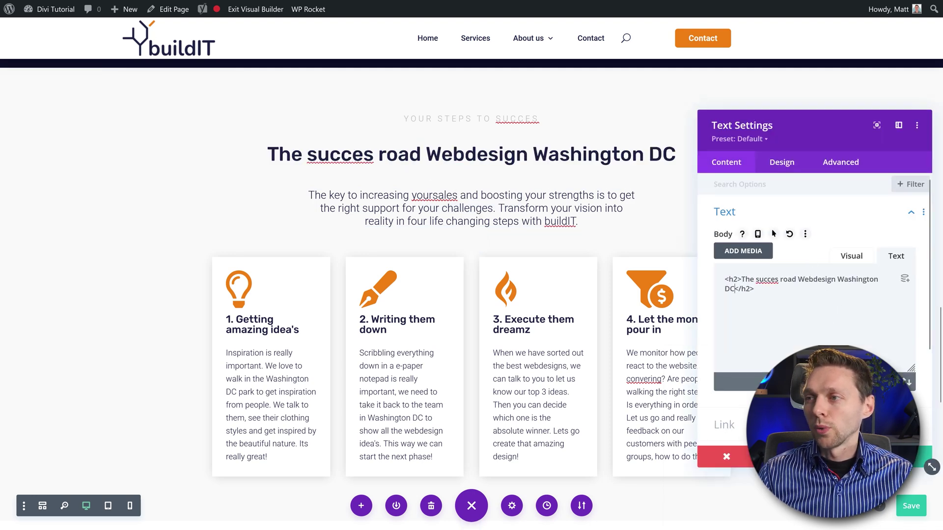
left_click(914, 457)
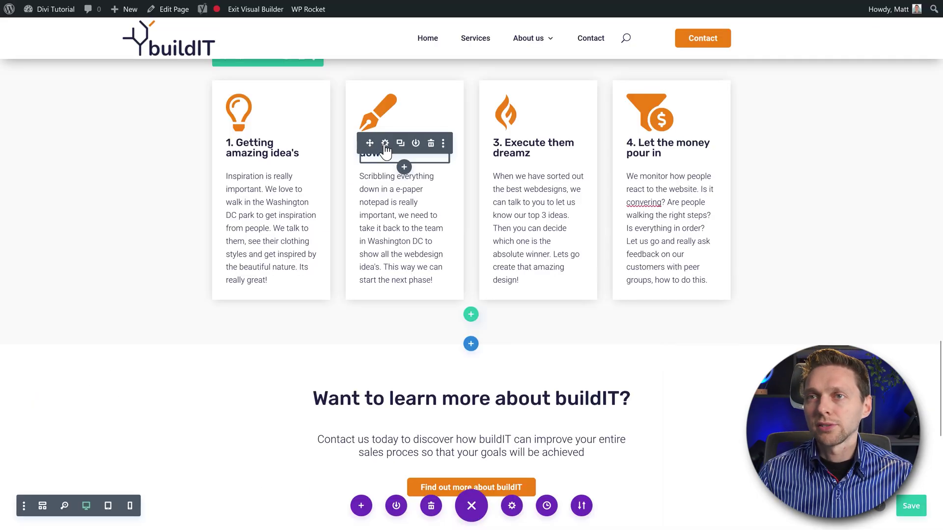
left_click(388, 143)
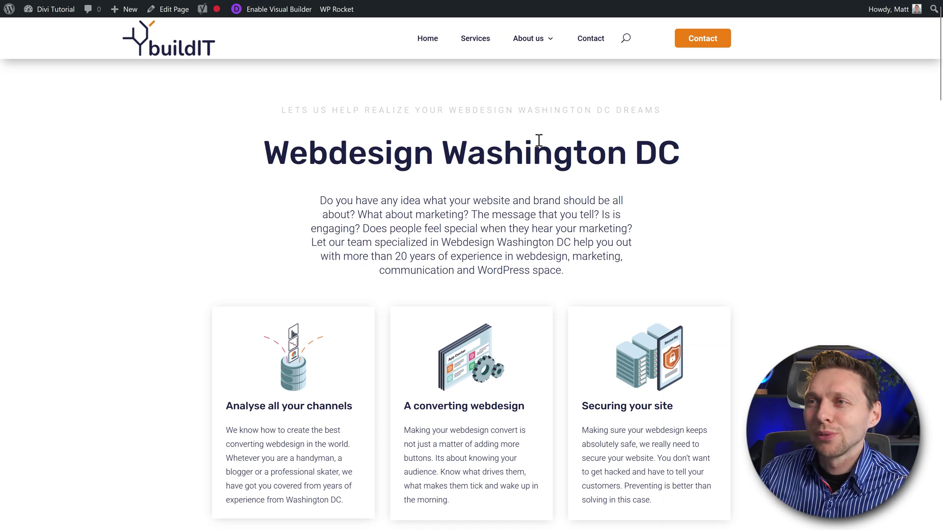
Step: Review how the keyphrase appears in the tagline and section headings down the published page
left_click_drag(449, 111, 610, 109)
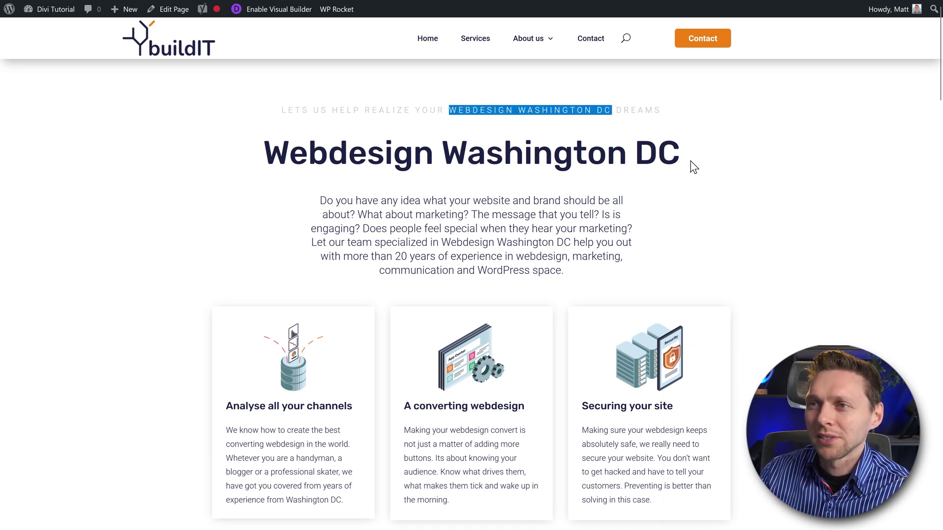
middle_click(743, 168)
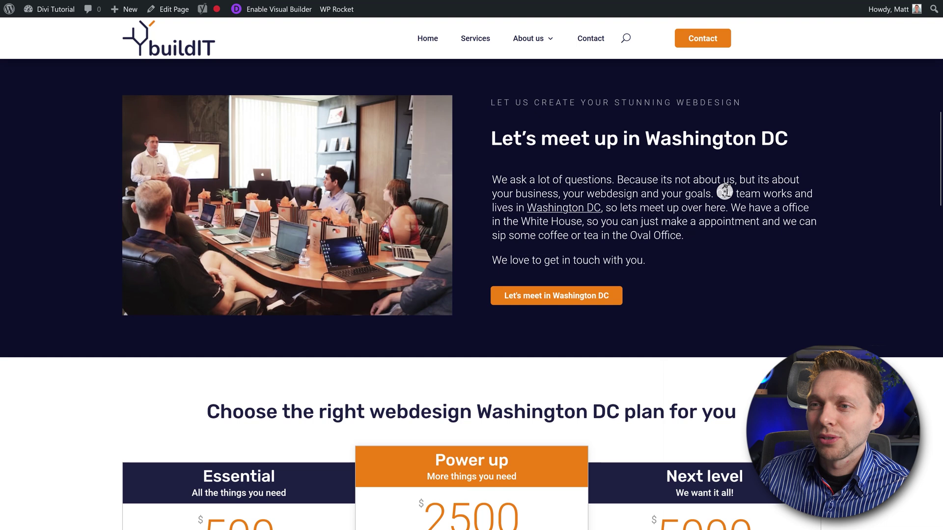
left_click(732, 196)
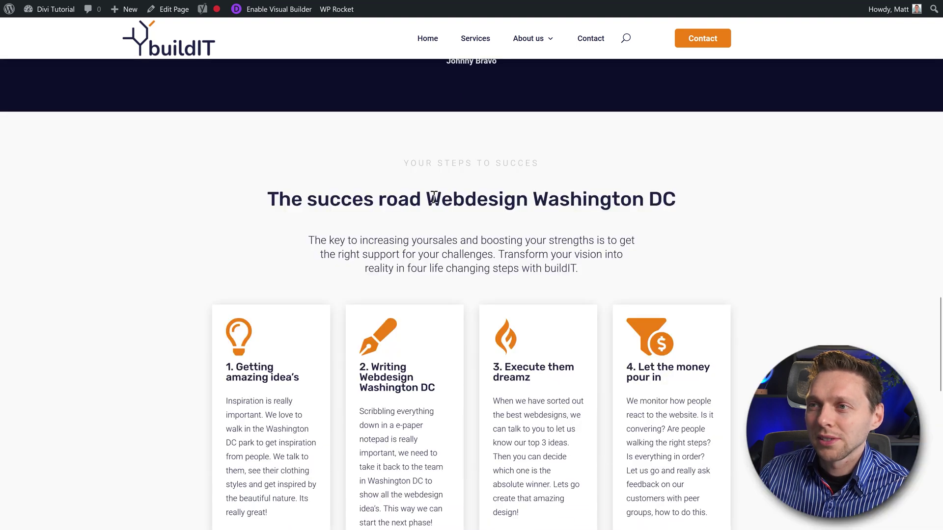
scroll(628, 293, "down", 8)
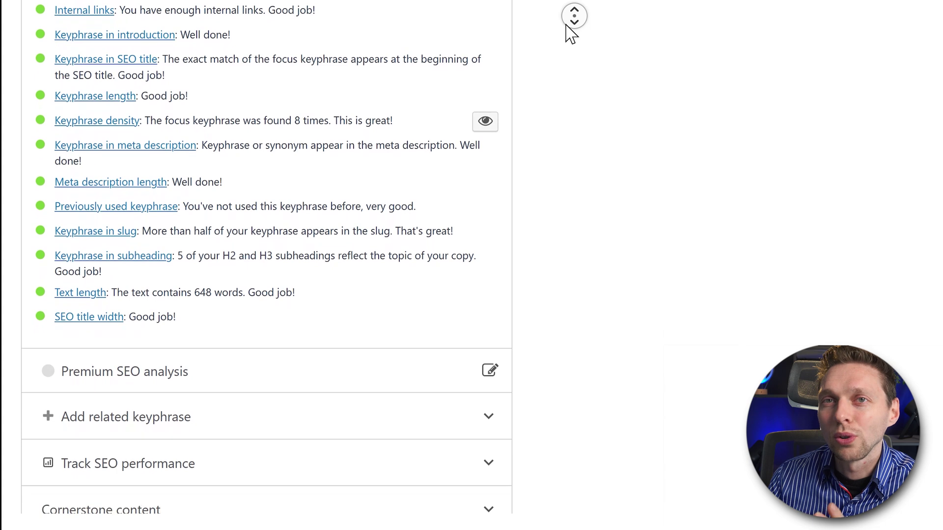
Step: Examine the text length result and the related keyphrase option in the Yoast SEO analysis
left_click_drag(192, 161, 240, 162)
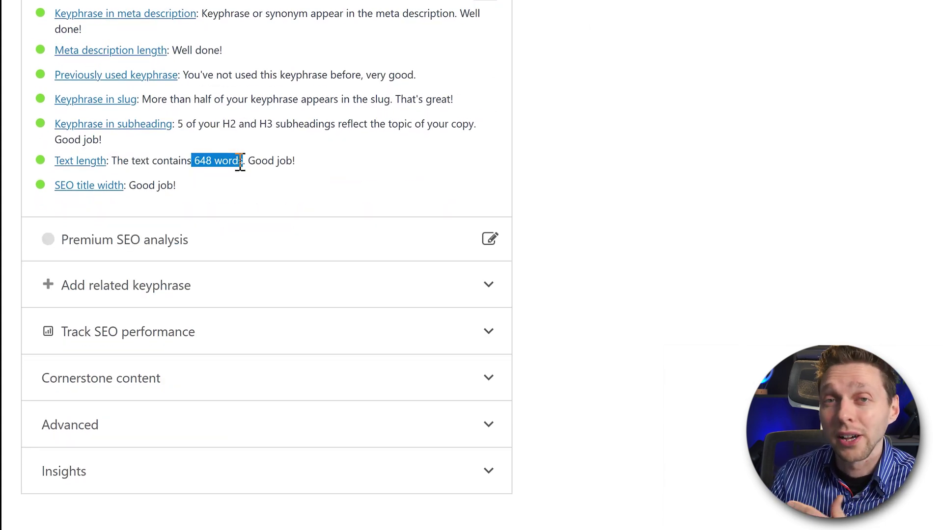
left_click(231, 160)
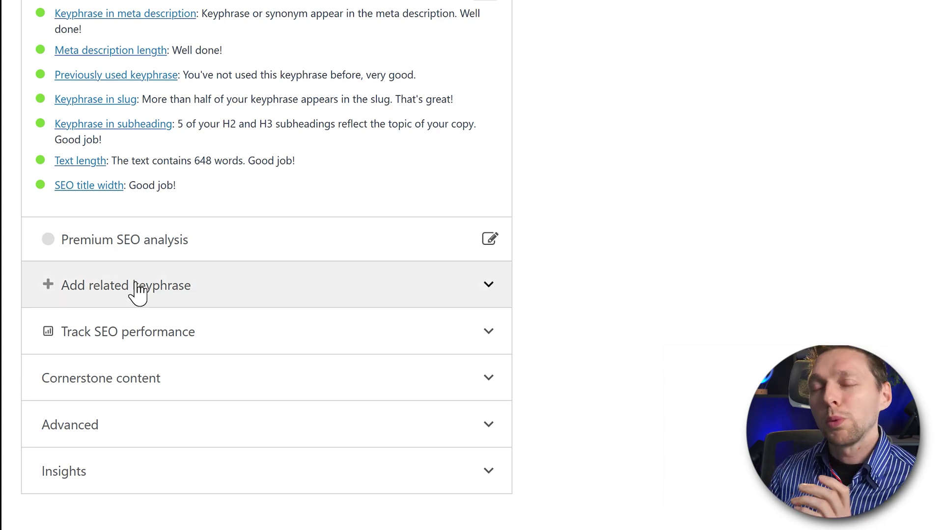
left_click(157, 304)
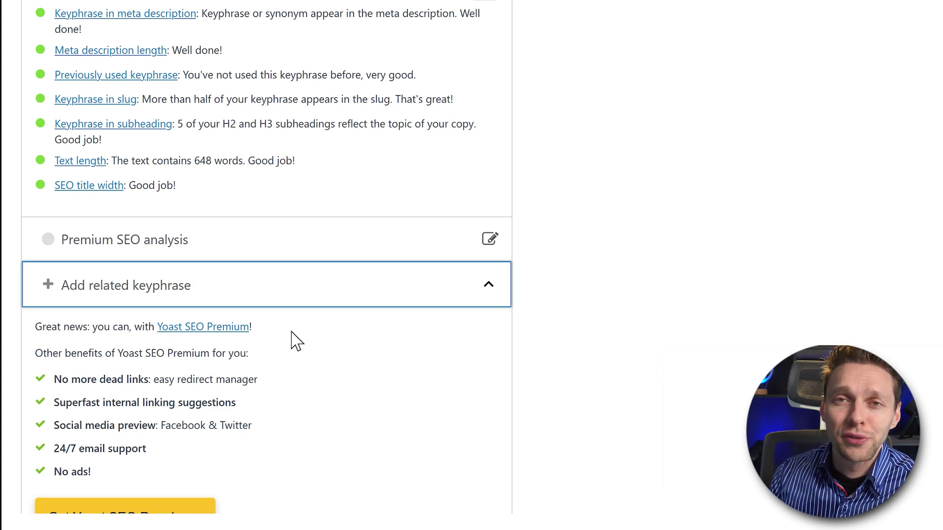
left_click(206, 295)
scroll(675, 294, "up", 3)
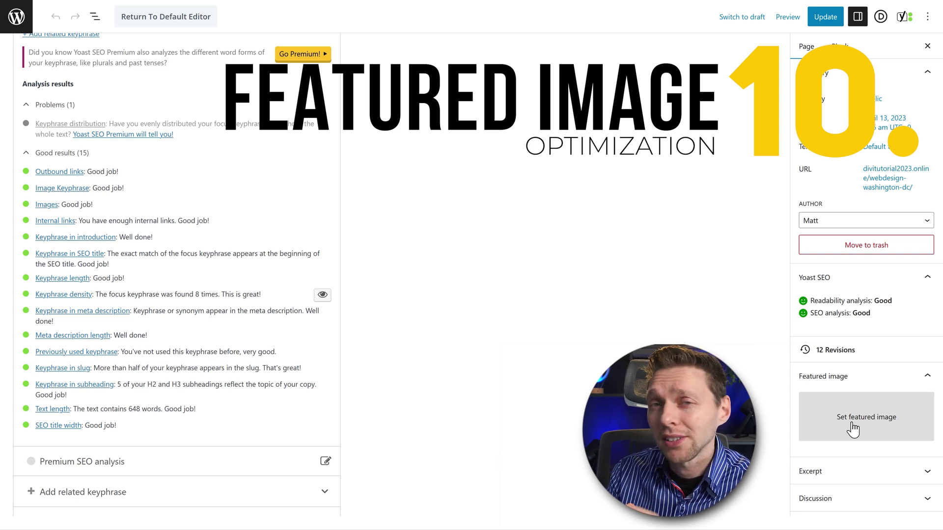
Step: Set the Webdesign-Washington-DC image as the page's featured image, moving its title "Webdesign Washington DC" into the alt text
left_click(853, 427)
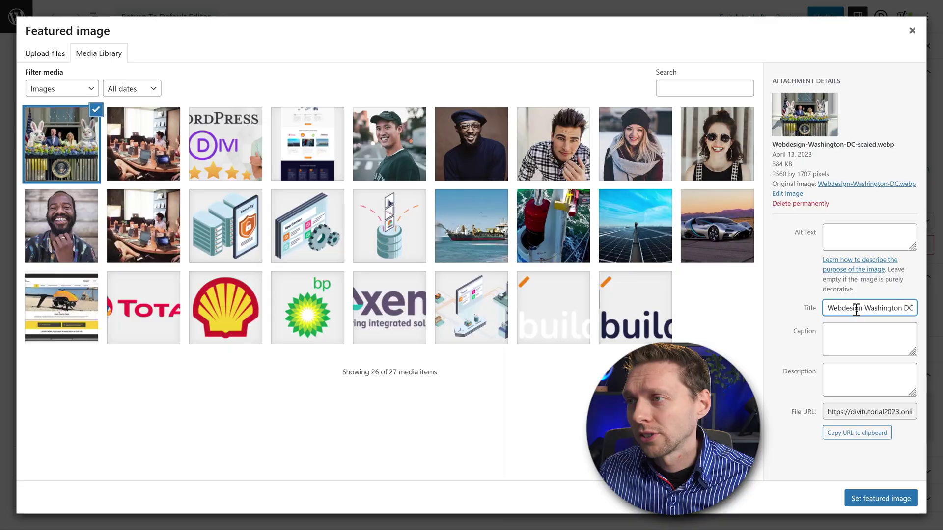
triple_click(855, 308)
key("ctrl+x")
left_click(859, 243)
key("ctrl+v")
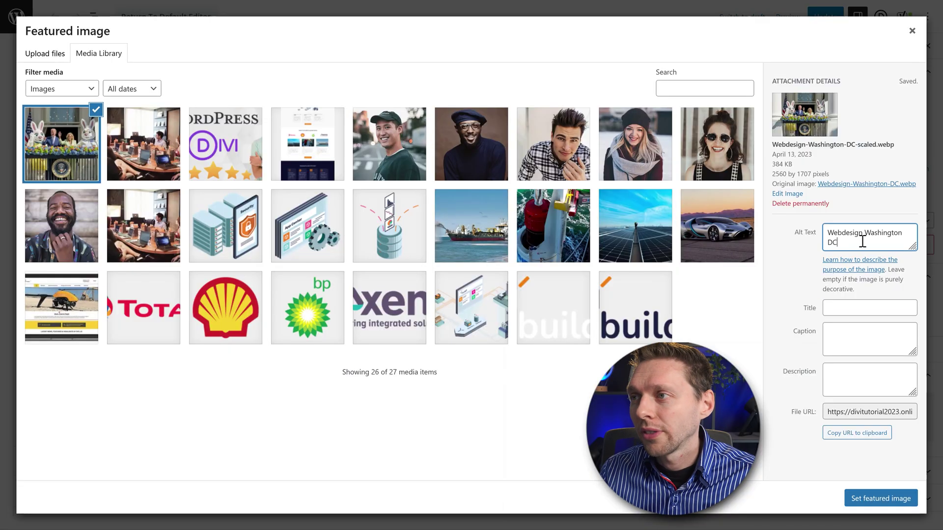
left_click(879, 501)
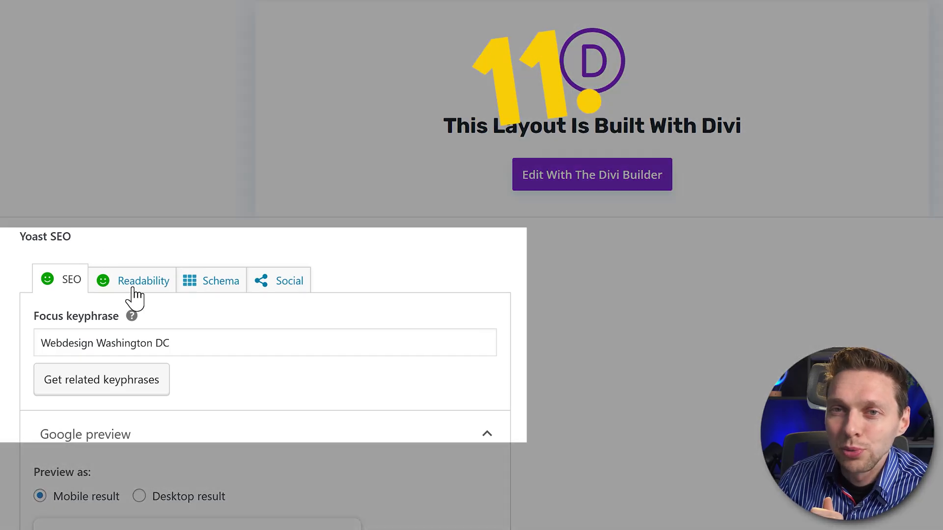
Step: Examine the transition words problem in the Yoast readability analysis
left_click(137, 295)
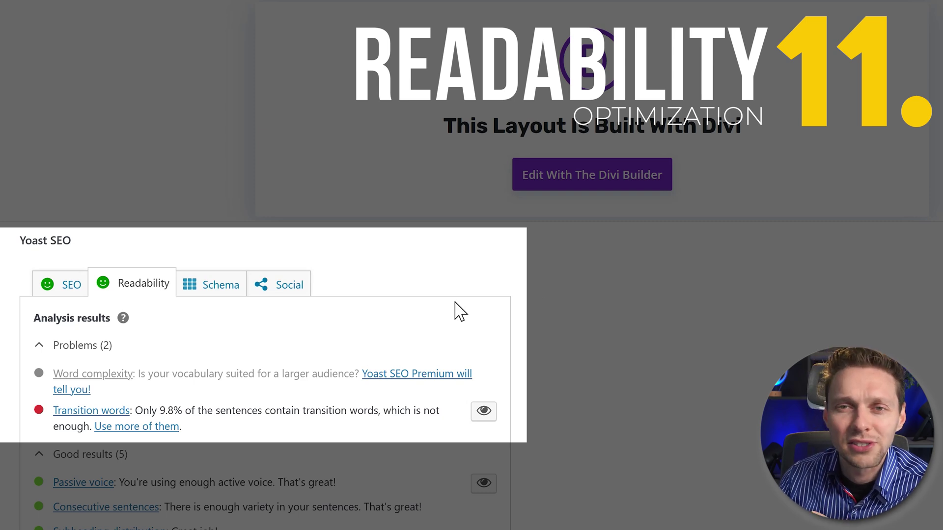
left_click_drag(137, 412, 388, 411)
left_click(390, 410)
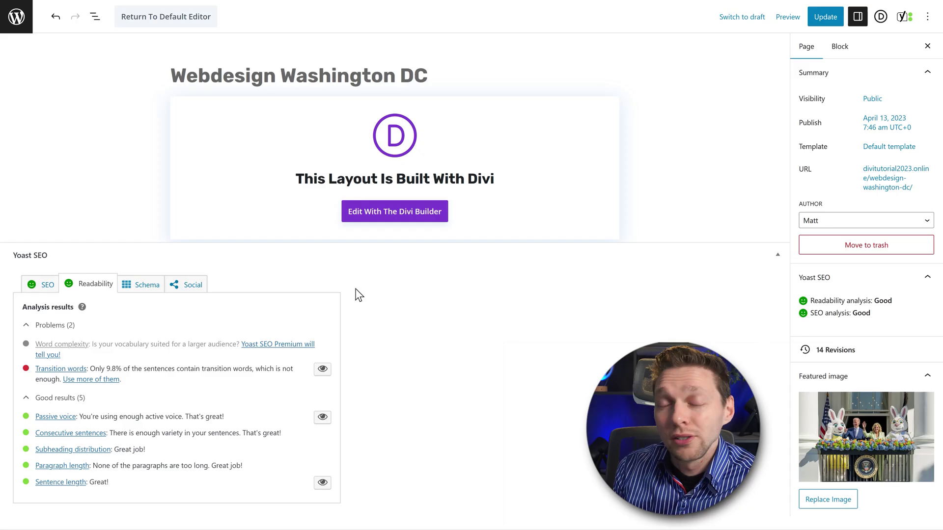
left_click_drag(90, 368, 260, 369)
left_click(261, 369)
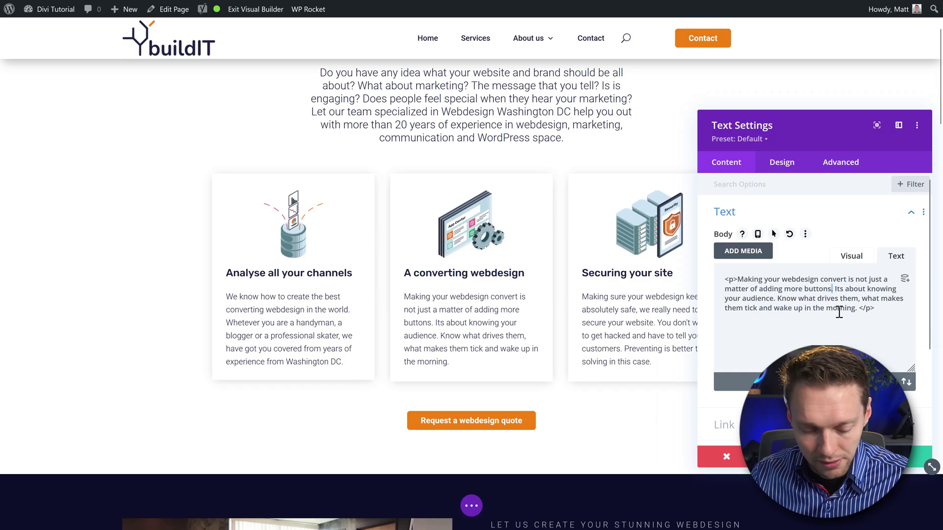
Step: Join the first two sentences under "A converting webdesign" with "because", lowercase "its", and open the introduction paragraph for editing
type("because ")
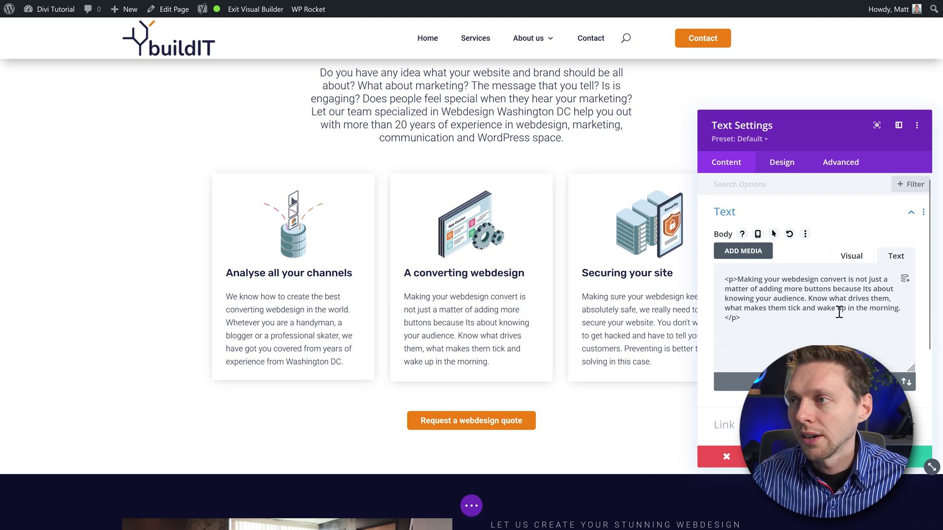
type("i")
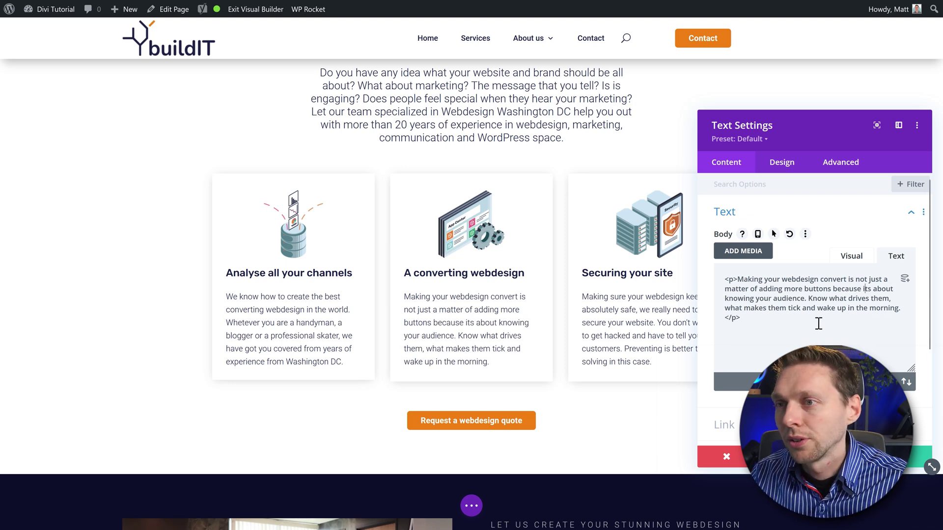
left_click(918, 457)
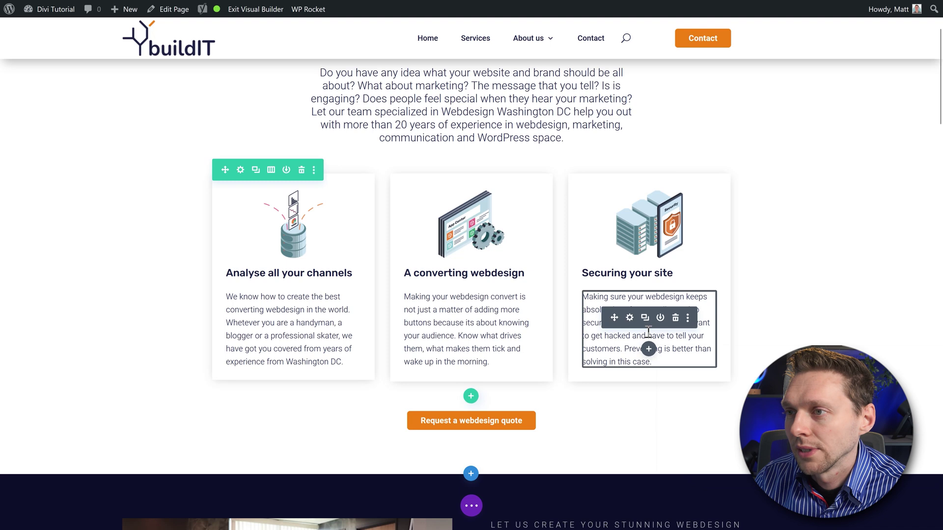
scroll(550, 216, "up", 1)
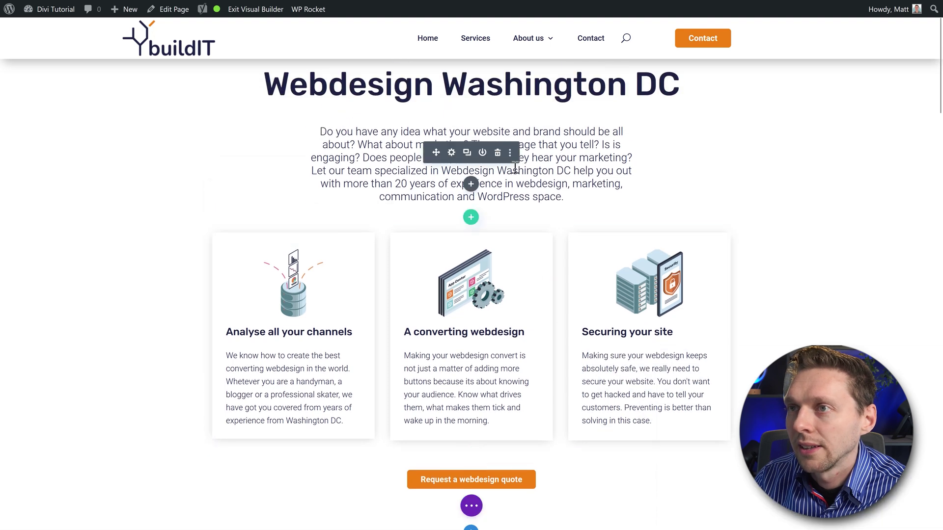
left_click(448, 157)
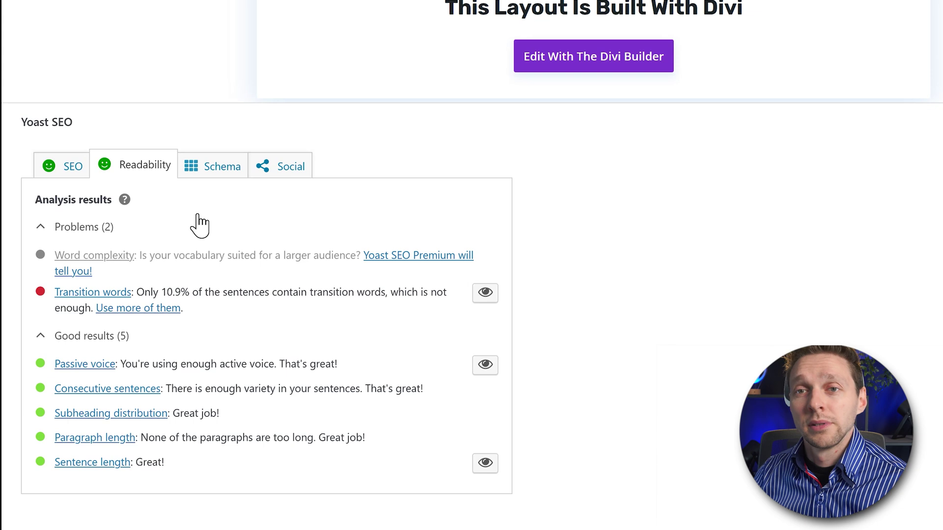
Step: Recheck the percentage of sentences with transition words in the readability analysis as the page texts change
left_click_drag(137, 293, 190, 295)
left_click(190, 296)
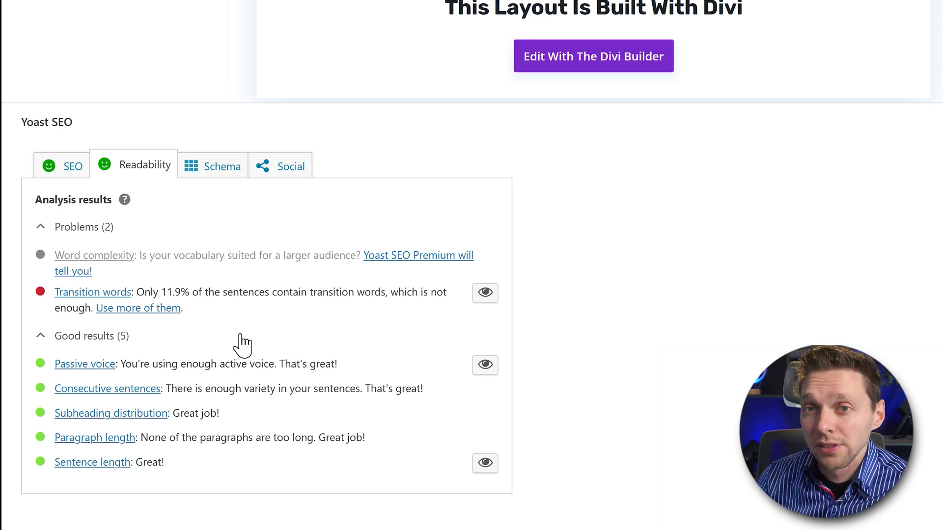
left_click_drag(167, 296, 190, 297)
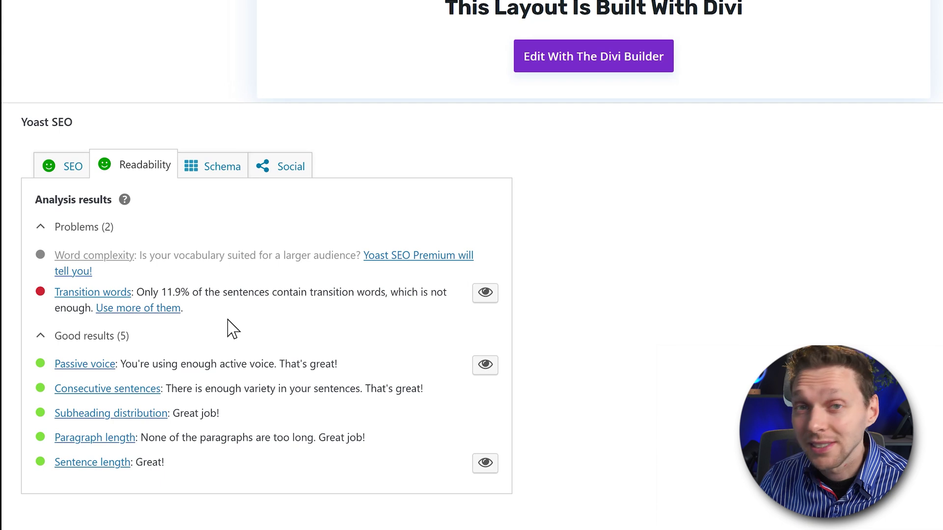
left_click_drag(171, 297, 187, 294)
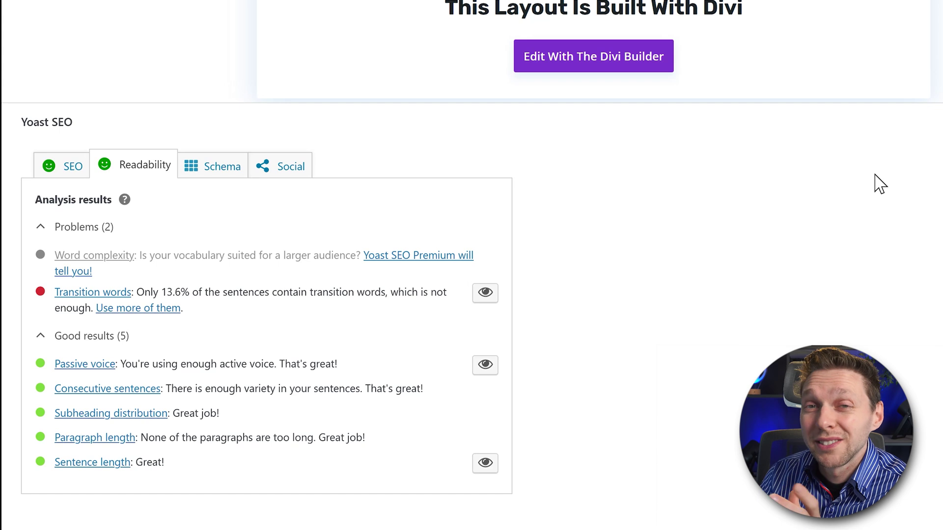
left_click_drag(168, 293, 190, 293)
left_click(201, 309)
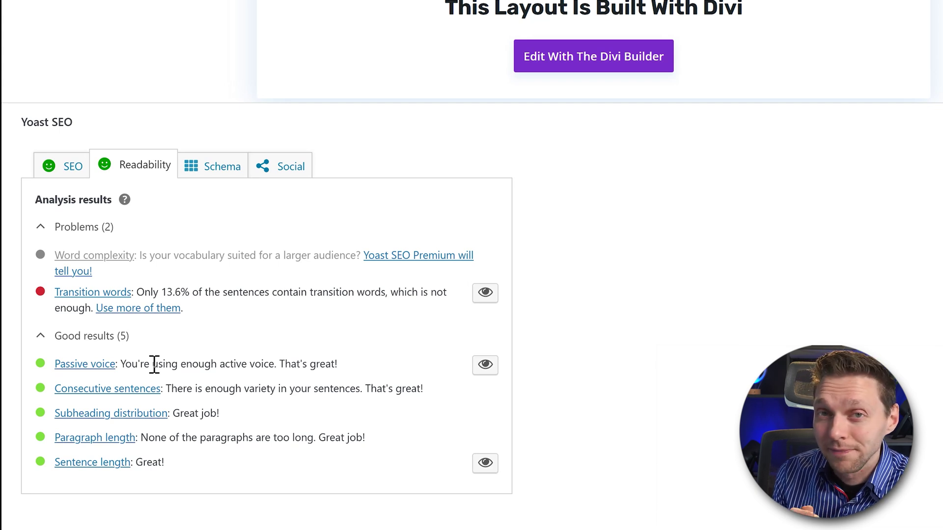
Step: Review the good readability results for consecutive sentences, paragraph length and sentence length
left_click_drag(262, 388, 350, 389)
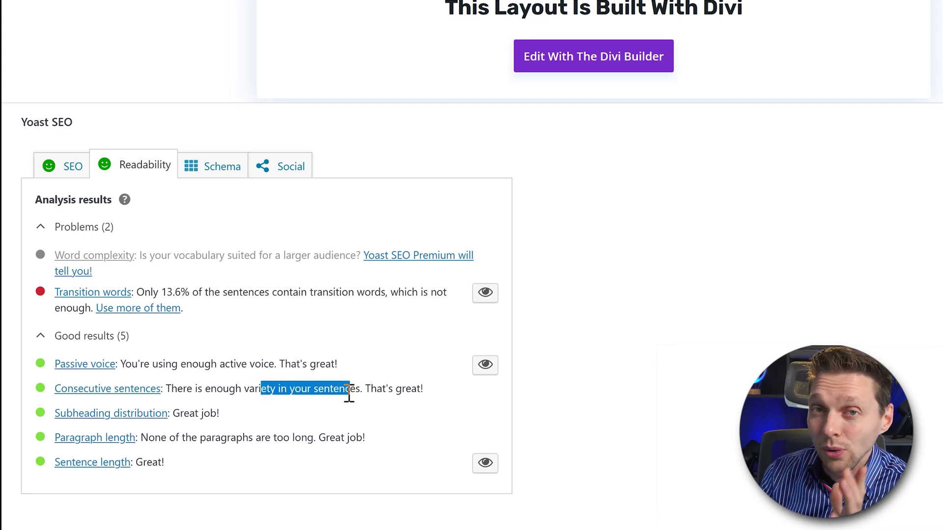
left_click_drag(147, 438, 307, 438)
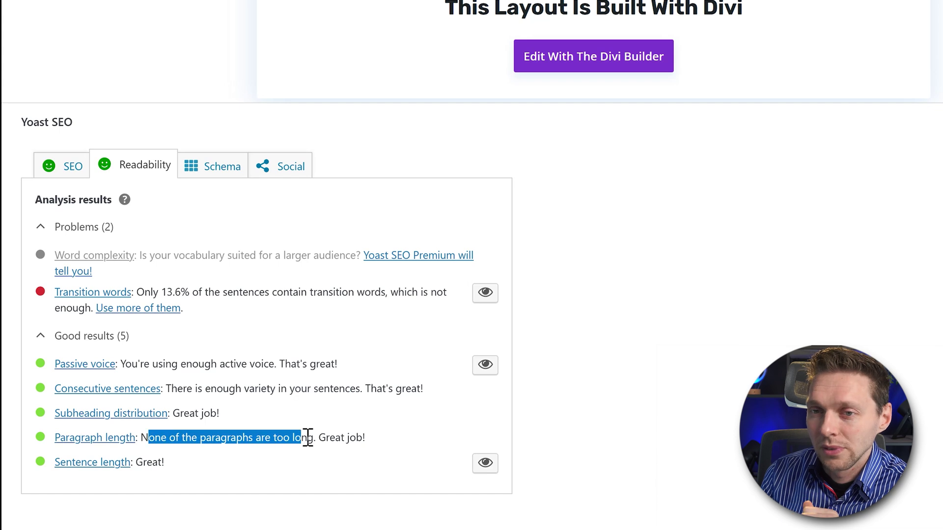
left_click(157, 460)
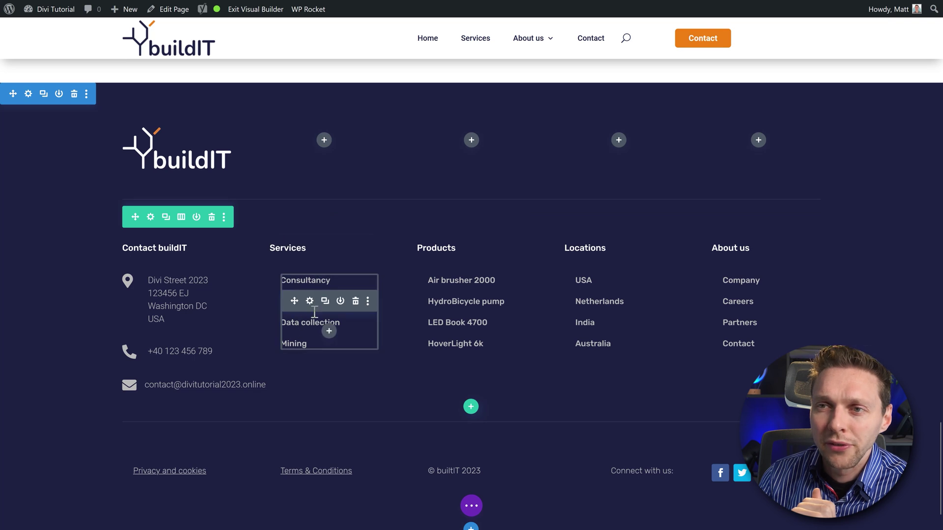
Step: Add "Webdesign Washington DC" as a new line after "Mining" in the footer's Services list
left_click(309, 300)
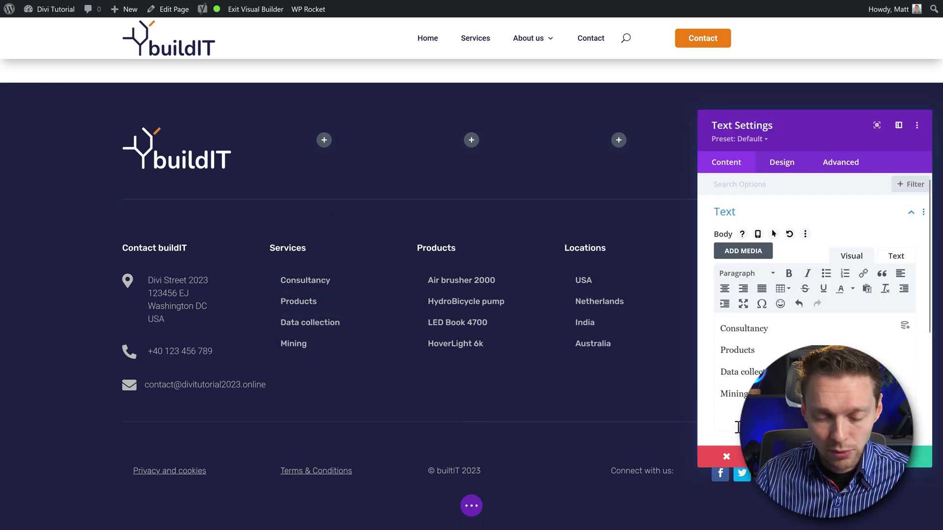
type("Webs")
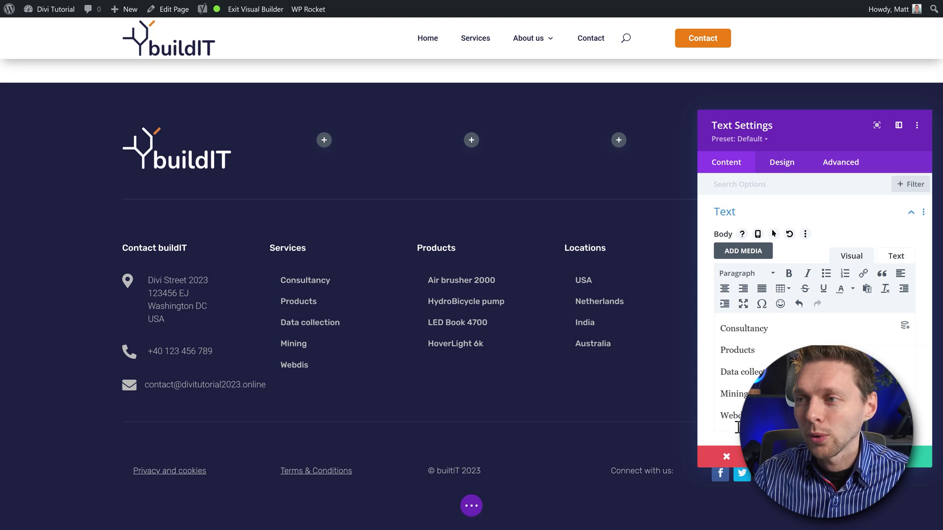
type("esign Ws")
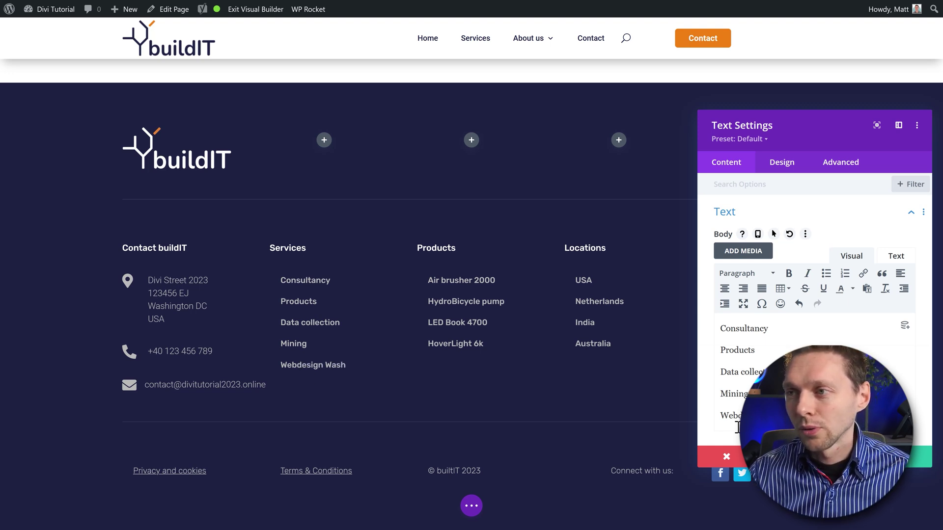
type("shington DC")
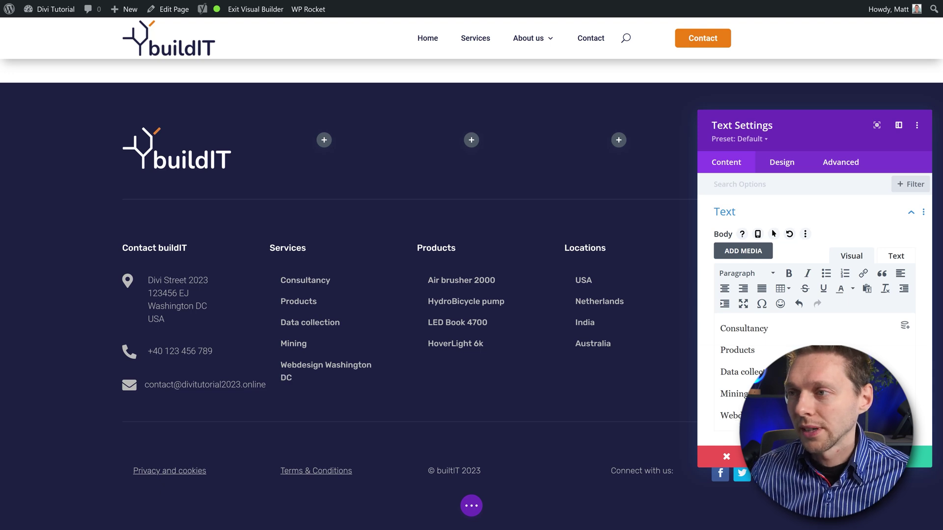
Step: Link the footer's "Webdesign Washington DC" entry to the relative URL /webdesign-washington-dc/ and check it in the home page's footer
triple_click(737, 417)
left_click(863, 273)
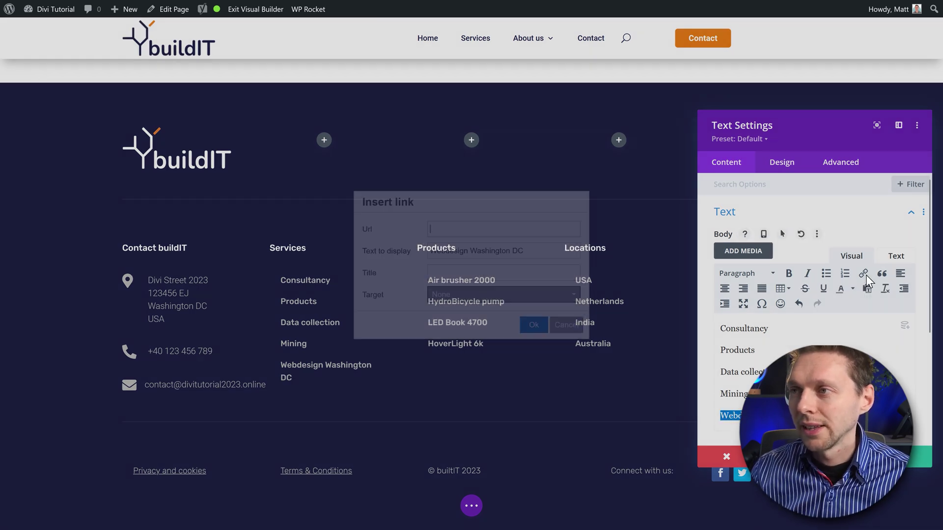
key("ctrl+v")
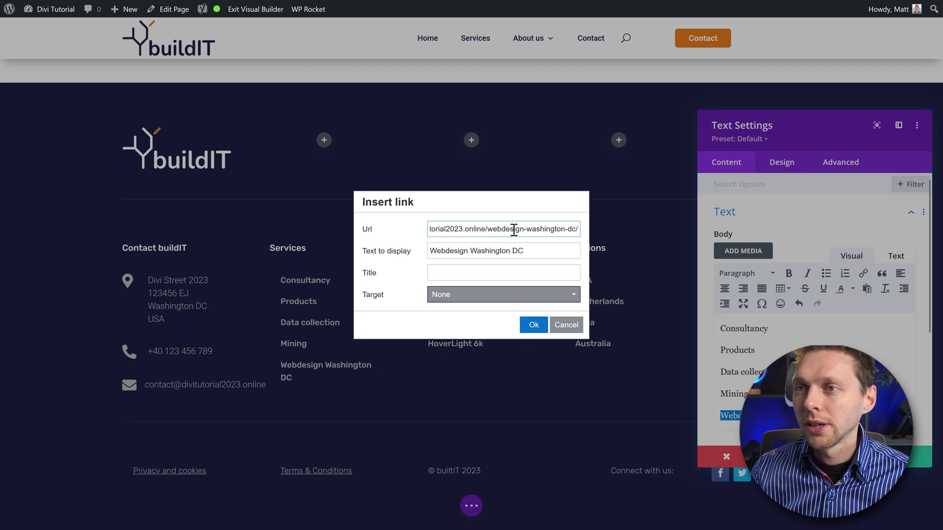
left_click_drag(486, 230, 430, 230)
key("BackSpace")
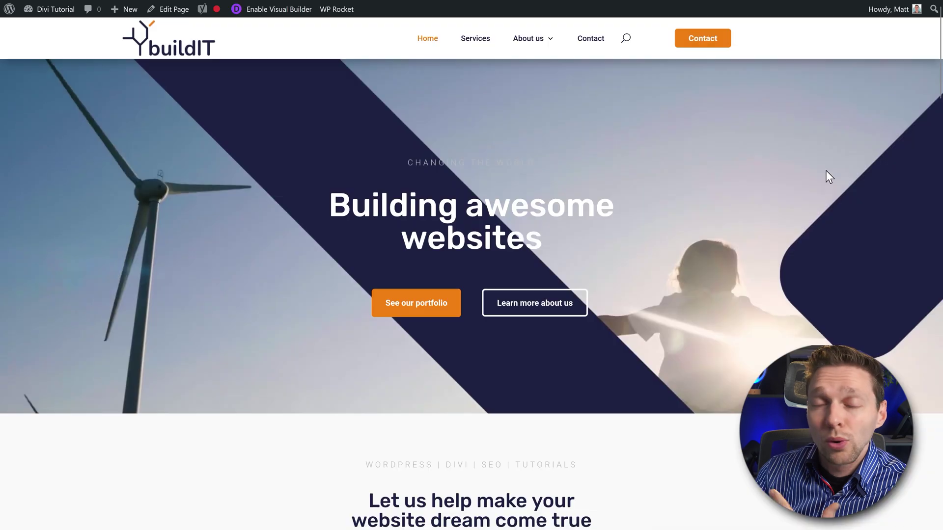
middle_click(833, 158)
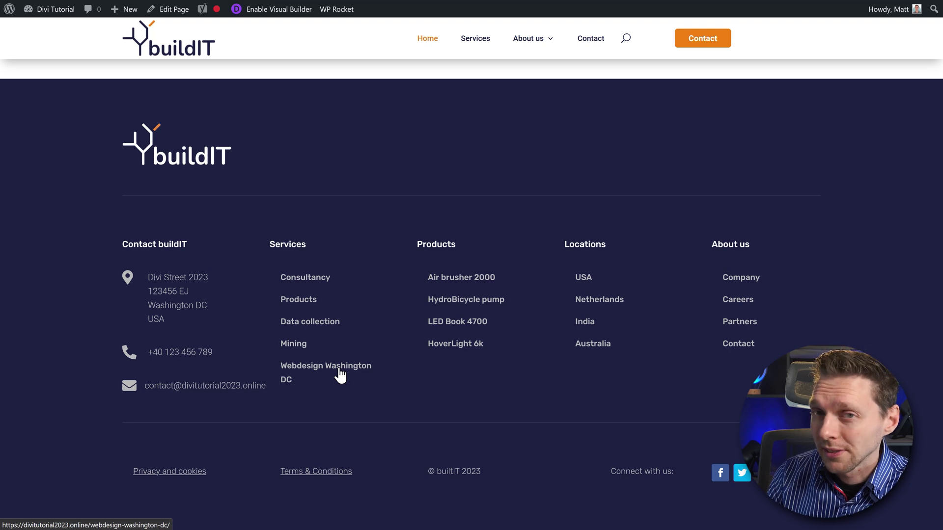
Step: Replace the third home page card's body with a short text about webdesign in Washington DC, partnering in this area and help with projects
scroll(340, 375, "up", 2)
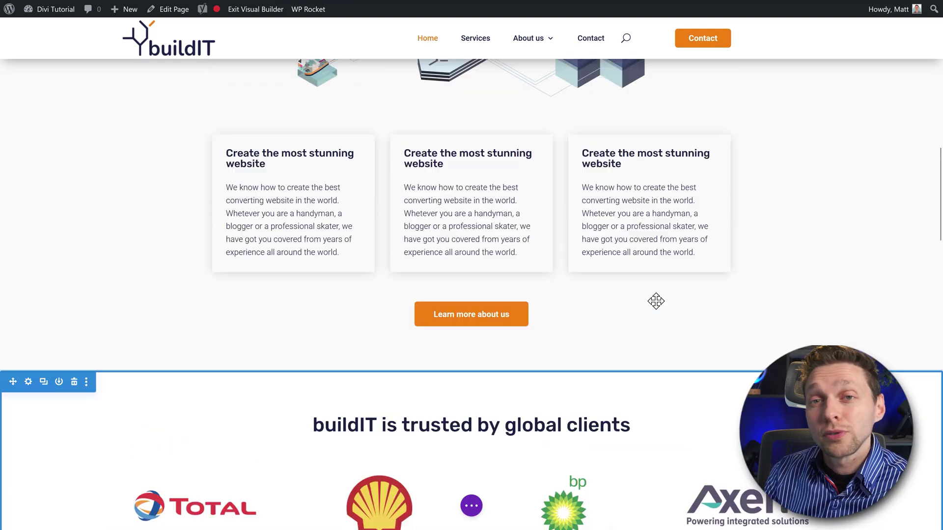
scroll(653, 295, "up", 1)
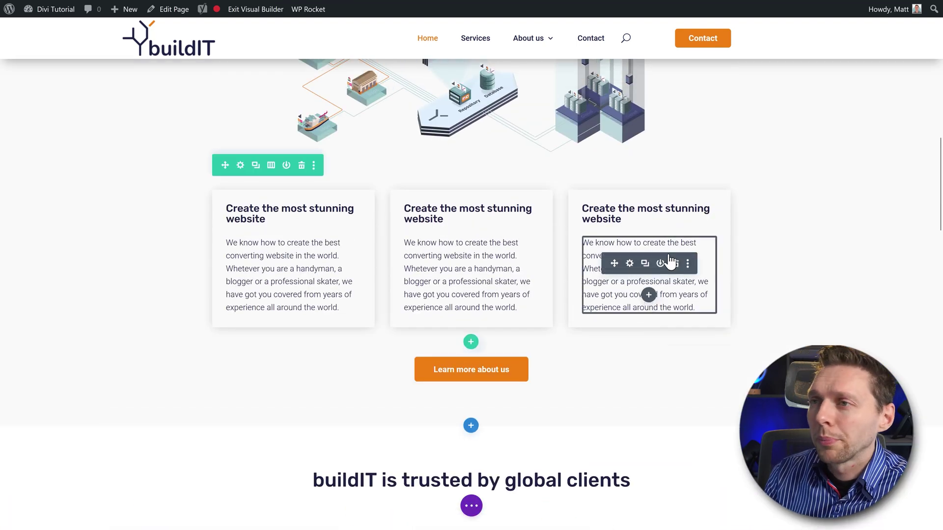
left_click(629, 264)
triple_click(810, 364)
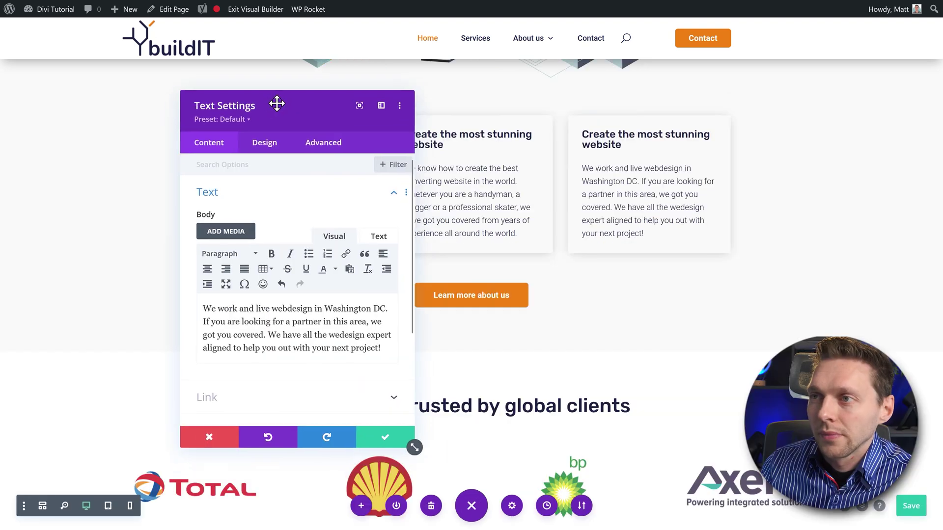
Step: Link "webdesign in Washington DC" in the third card's text to the relative URL /webdesign-washington-dc/ and save the page
left_click_drag(277, 103, 283, 98)
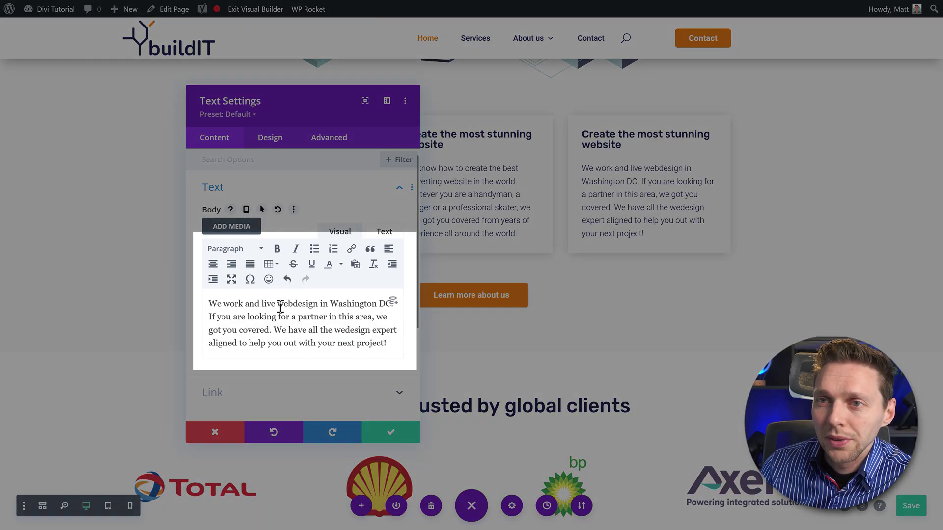
left_click_drag(278, 304, 376, 304)
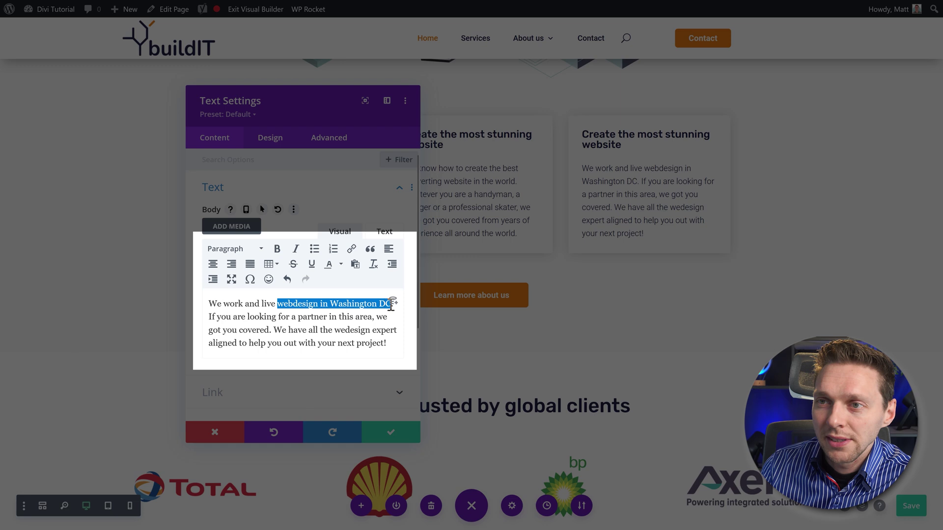
left_click(352, 252)
left_click(455, 230)
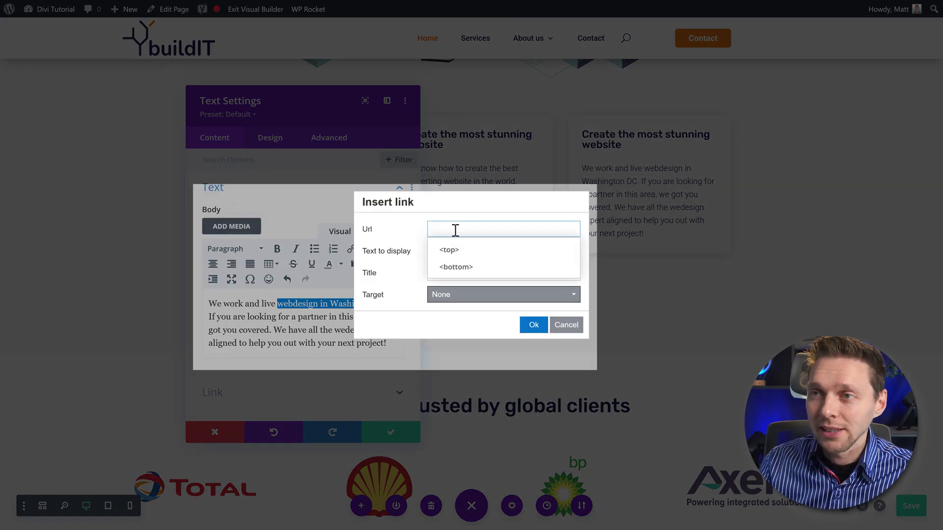
key("ctrl+v")
left_click_drag(484, 229, 412, 248)
key("BackSpace")
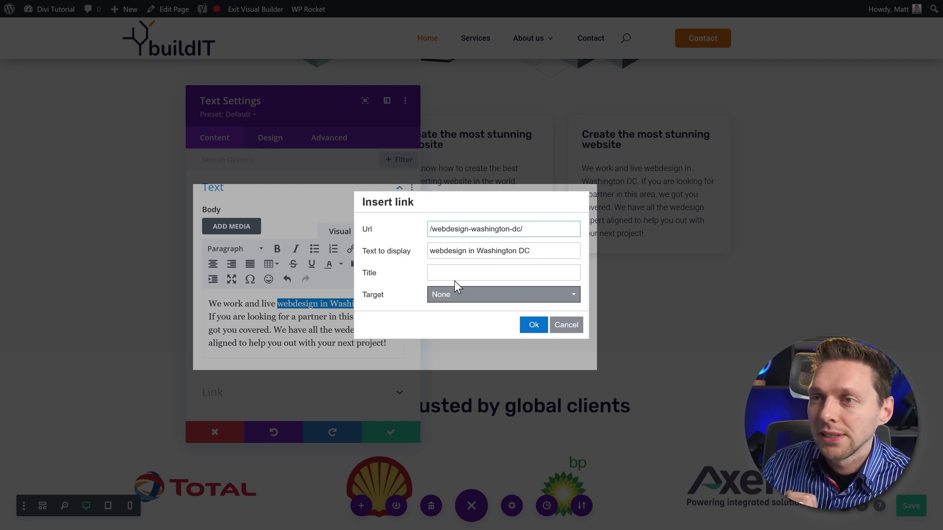
left_click(533, 325)
left_click(416, 437)
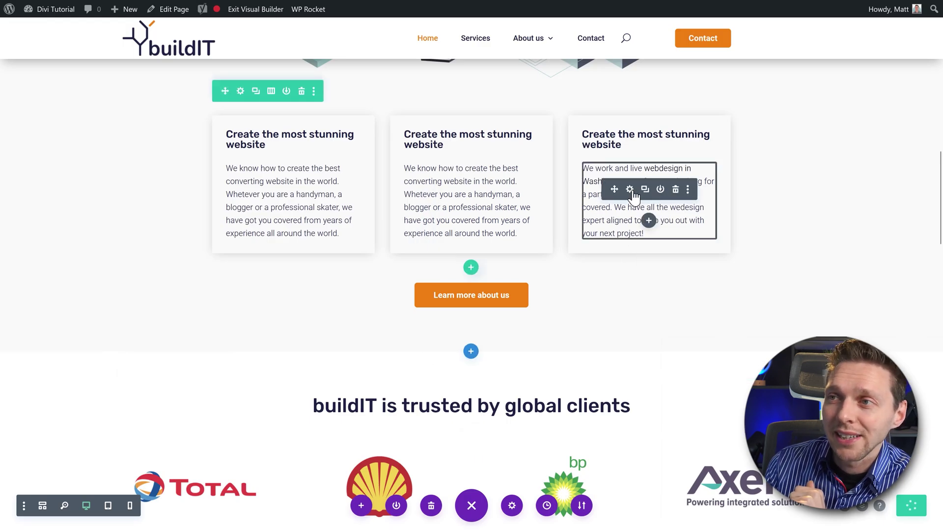
left_click(630, 190)
key("Escape")
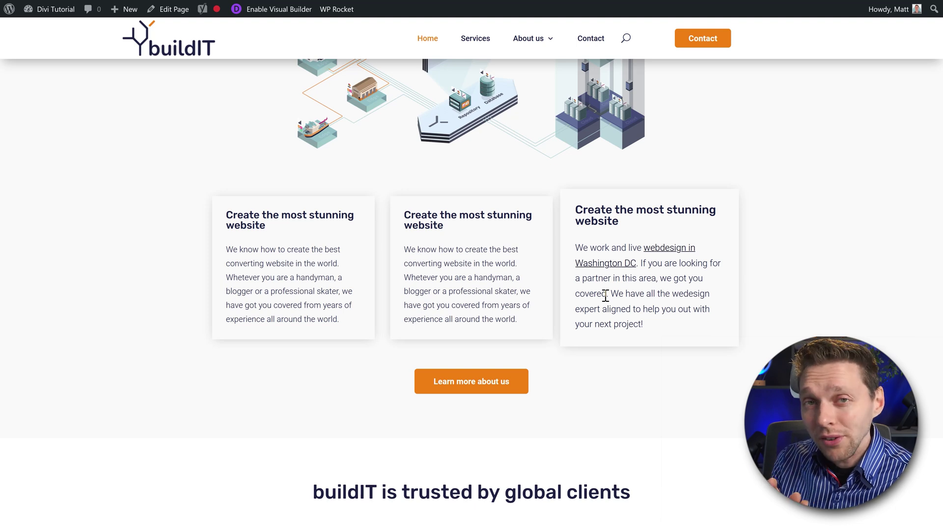
Step: Review the third card's text and its link to the webdesign page on the published home page
left_click_drag(653, 265, 674, 330)
left_click(670, 303)
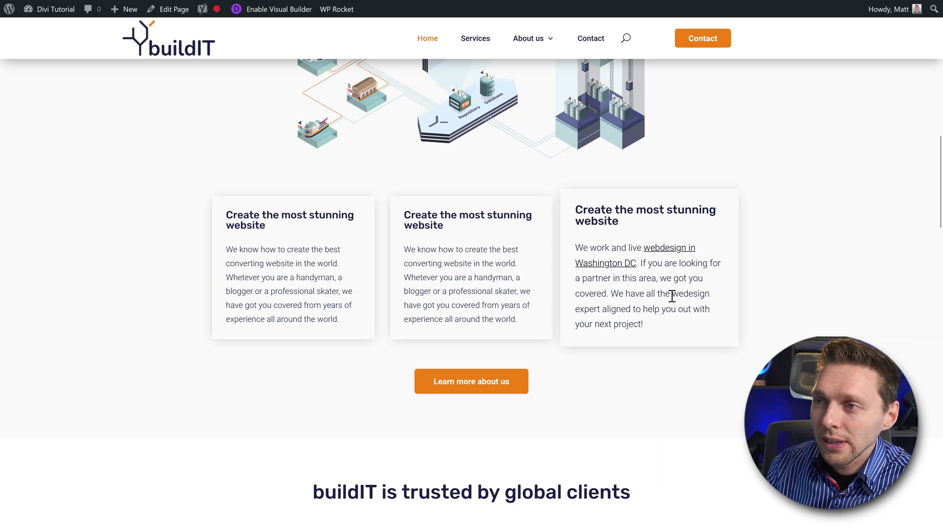
left_click_drag(683, 296, 720, 299)
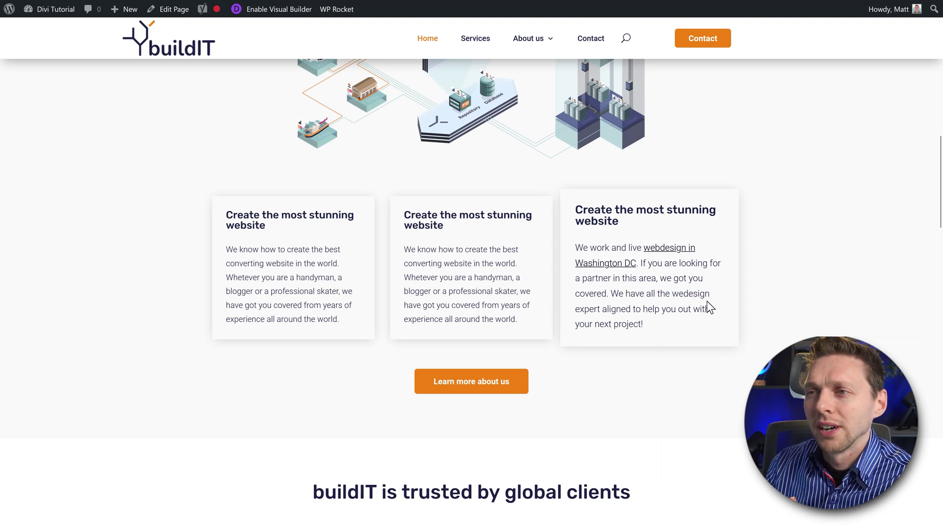